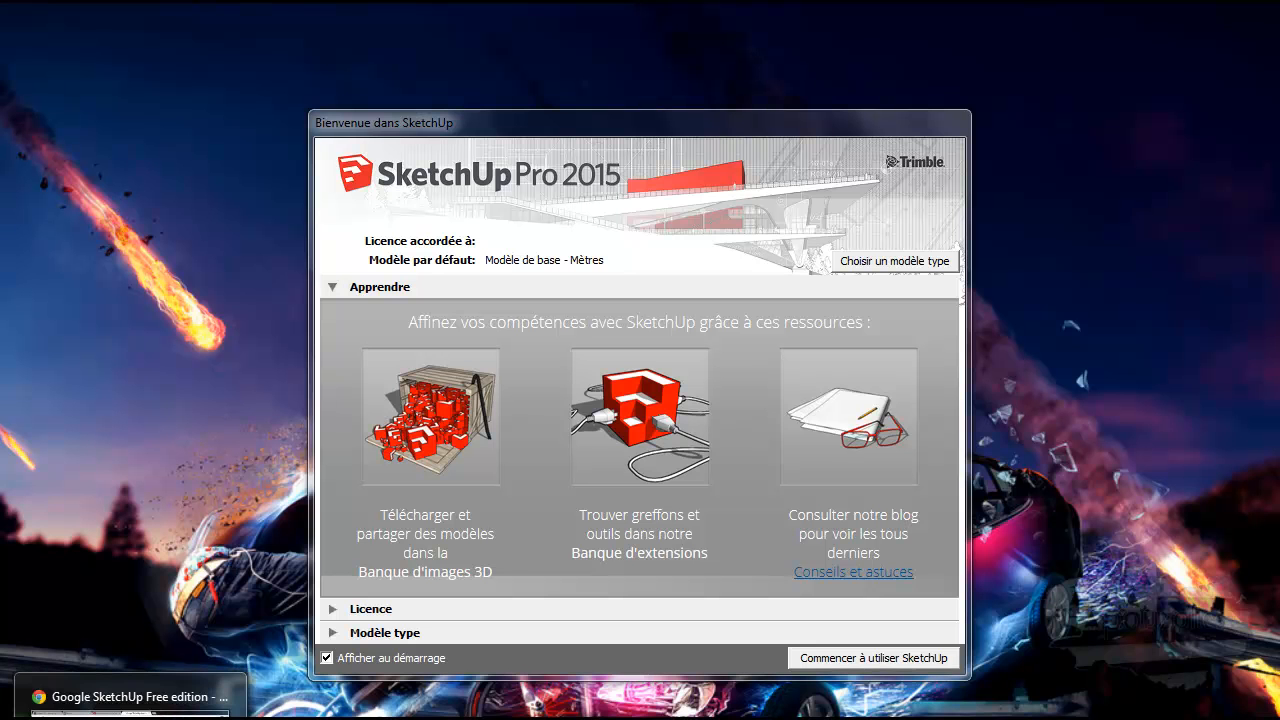
# Step: Switch to the browser and look over the Google SketchUp Free edition download page
pyautogui.click(130, 716)
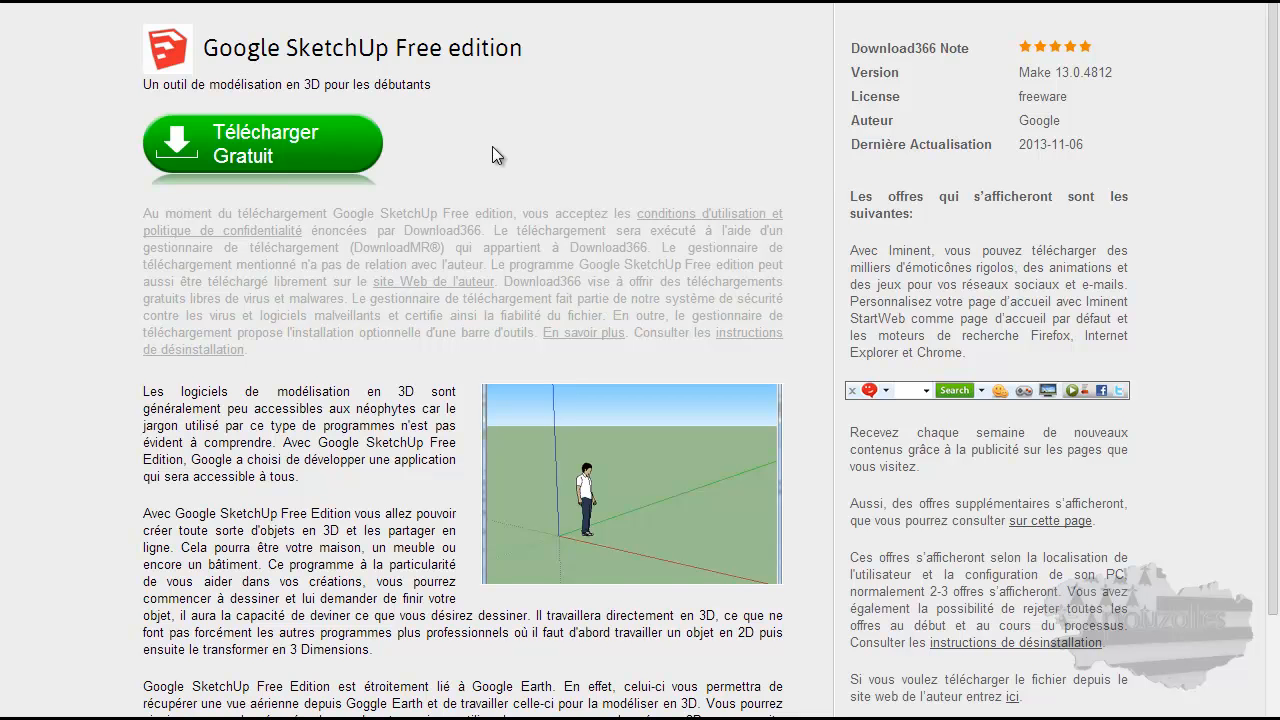
pyautogui.scroll(-4, 492, 146)
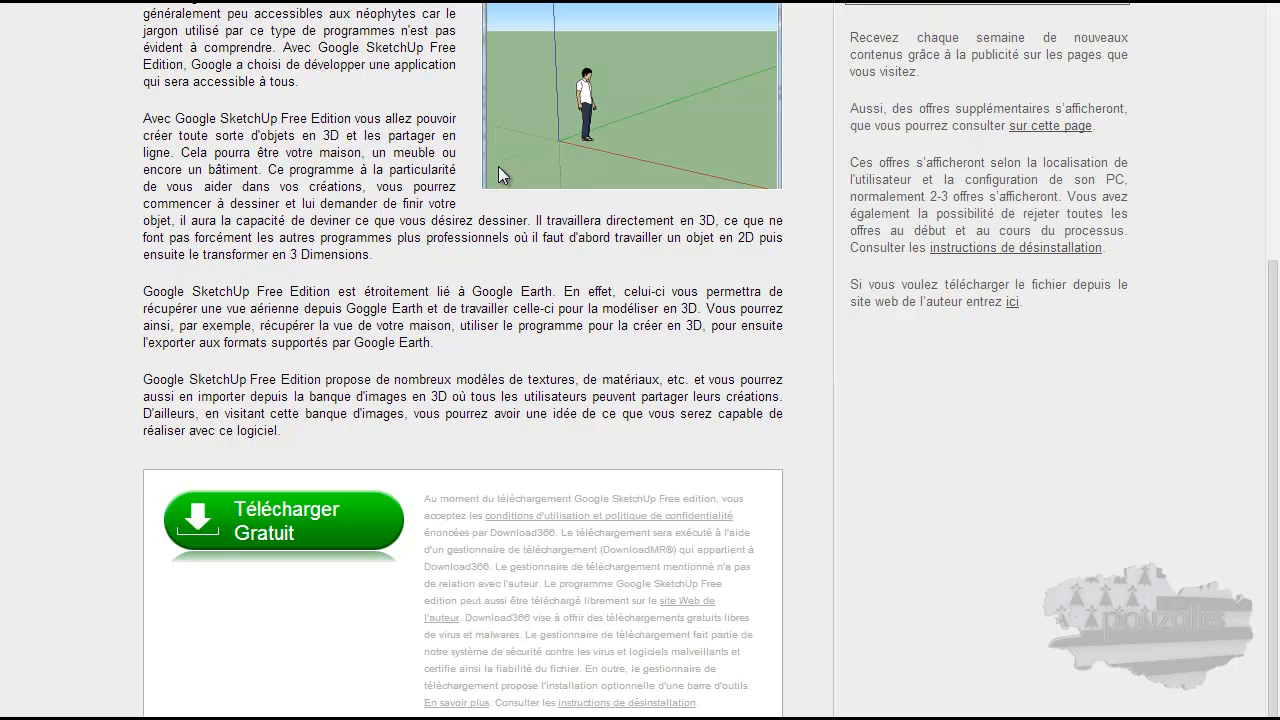
pyautogui.scroll(4, 498, 166)
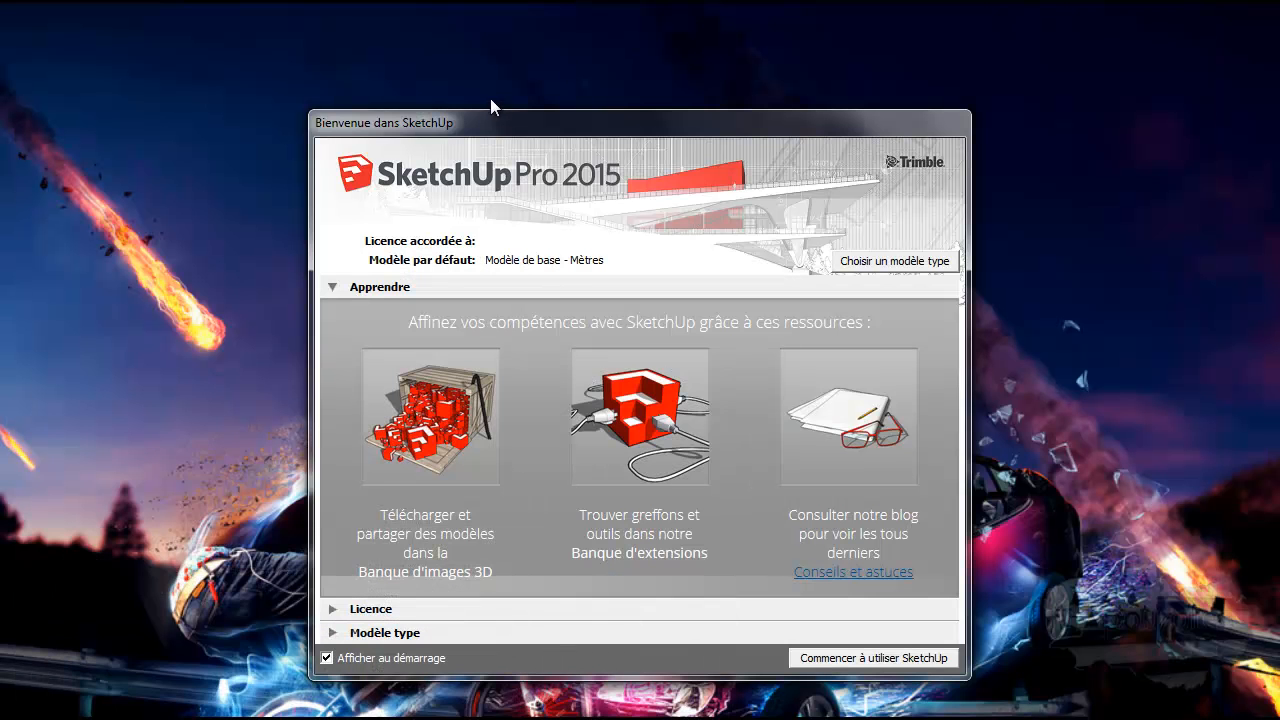
# Step: Browse the available model templates in the welcome window, trying the basic and architecture ones with their different units
pyautogui.moveTo(514, 124)
pyautogui.mouseDown()
pyautogui.moveTo(514, 108)
pyautogui.moveTo(614, 64)
pyautogui.moveTo(548, 80)
pyautogui.mouseUp()
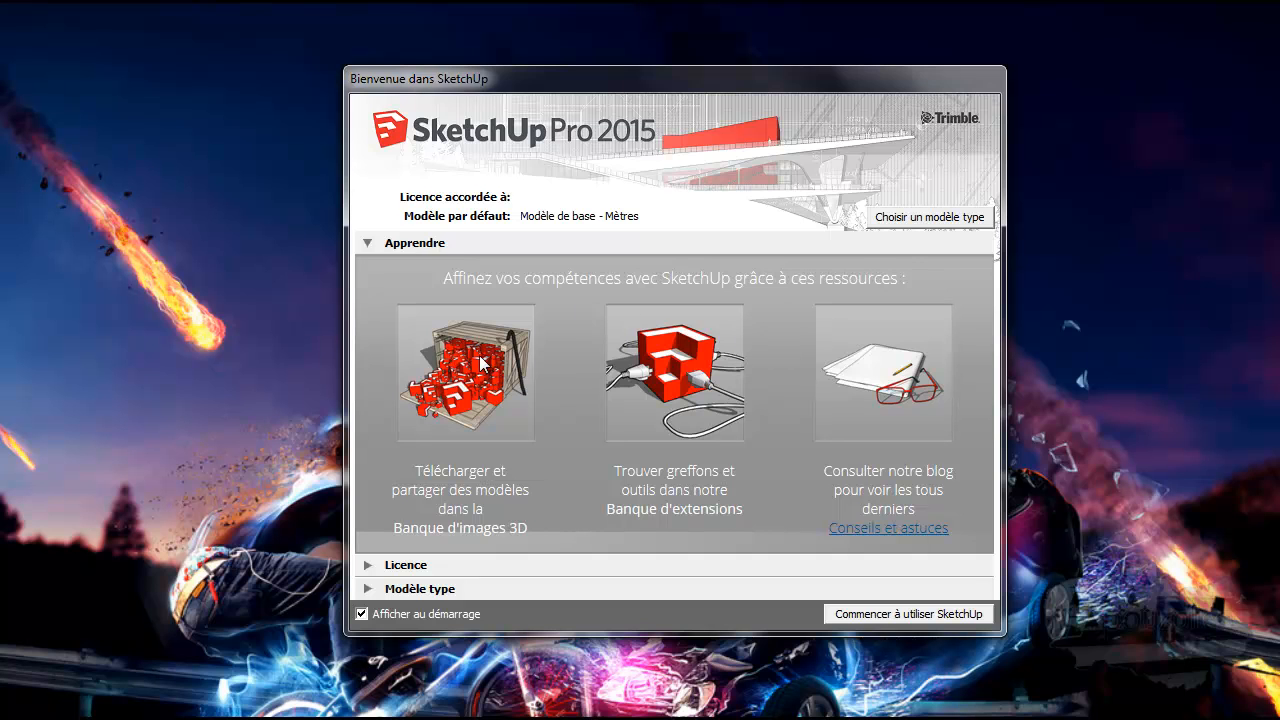
pyautogui.click(917, 219)
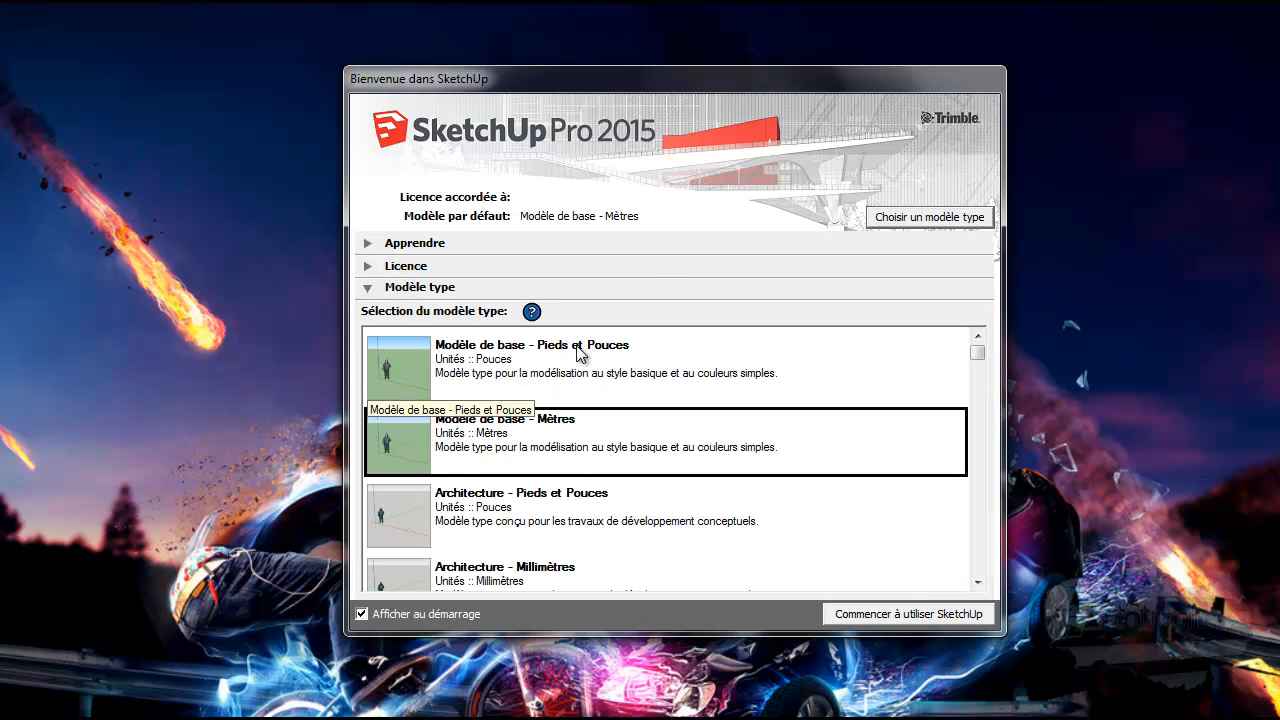
pyautogui.click(490, 360)
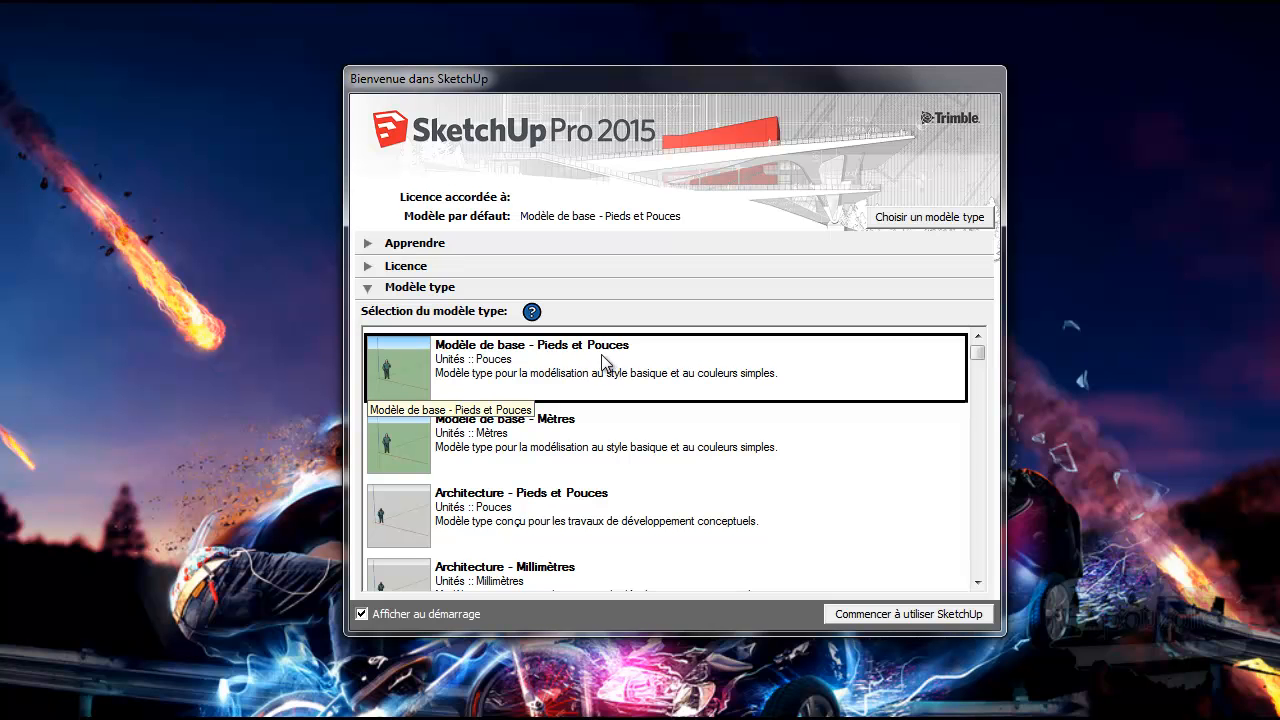
pyautogui.click(533, 425)
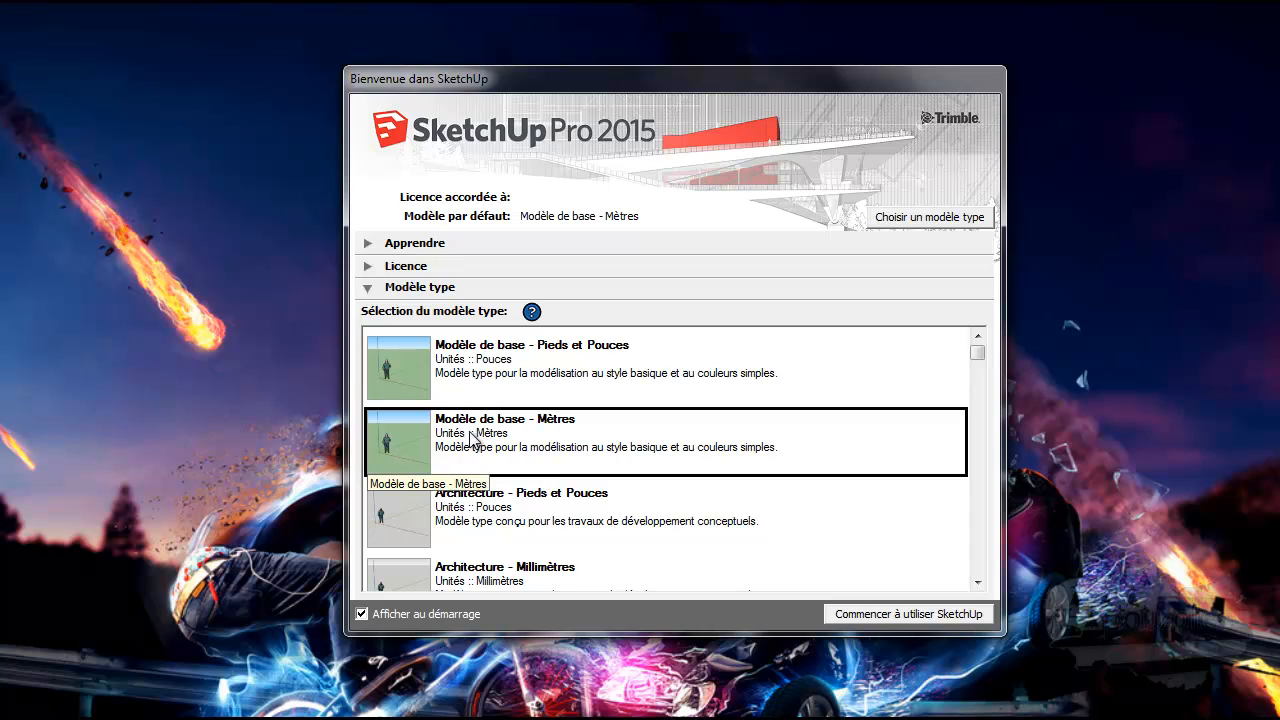
pyautogui.click(555, 507)
pyautogui.scroll(-1, 553, 512)
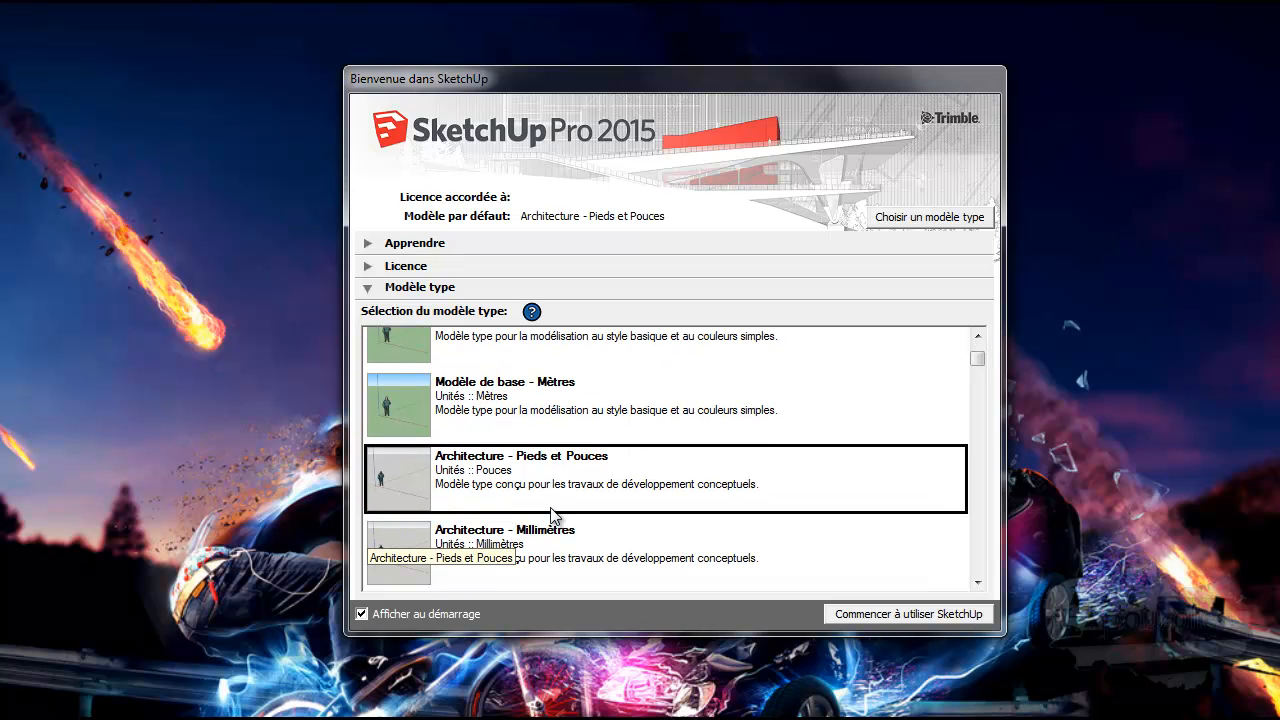
pyautogui.scroll(-1, 553, 512)
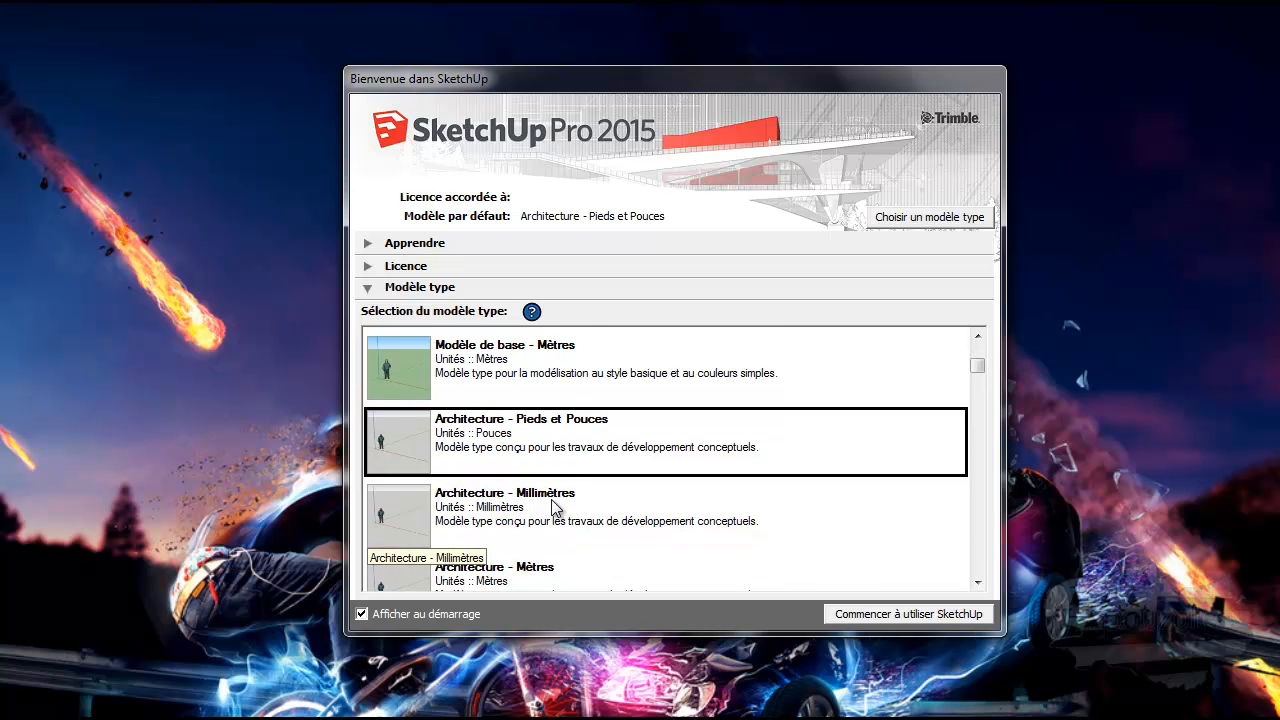
pyautogui.scroll(-1, 556, 508)
pyautogui.scroll(-1, 556, 508)
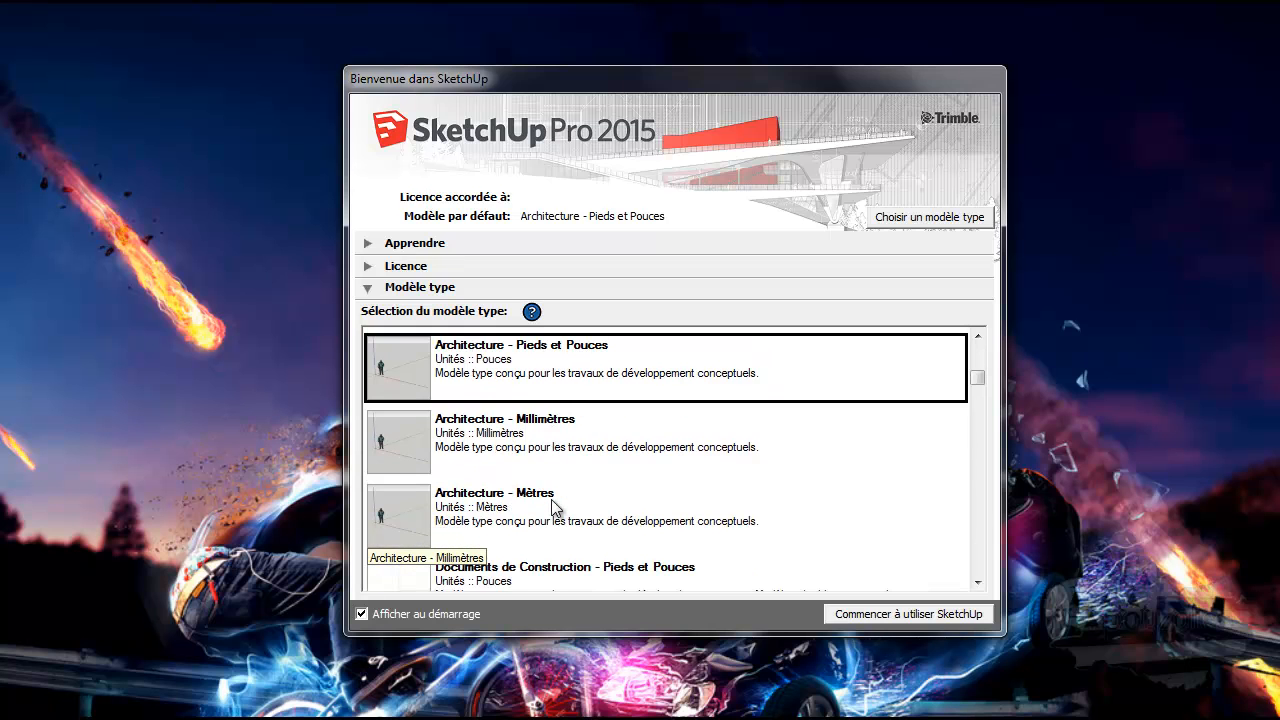
pyautogui.scroll(-4, 553, 508)
# Step: Choose the Modèle de base - Mètres template and start a new model with it
pyautogui.scroll(6, 552, 508)
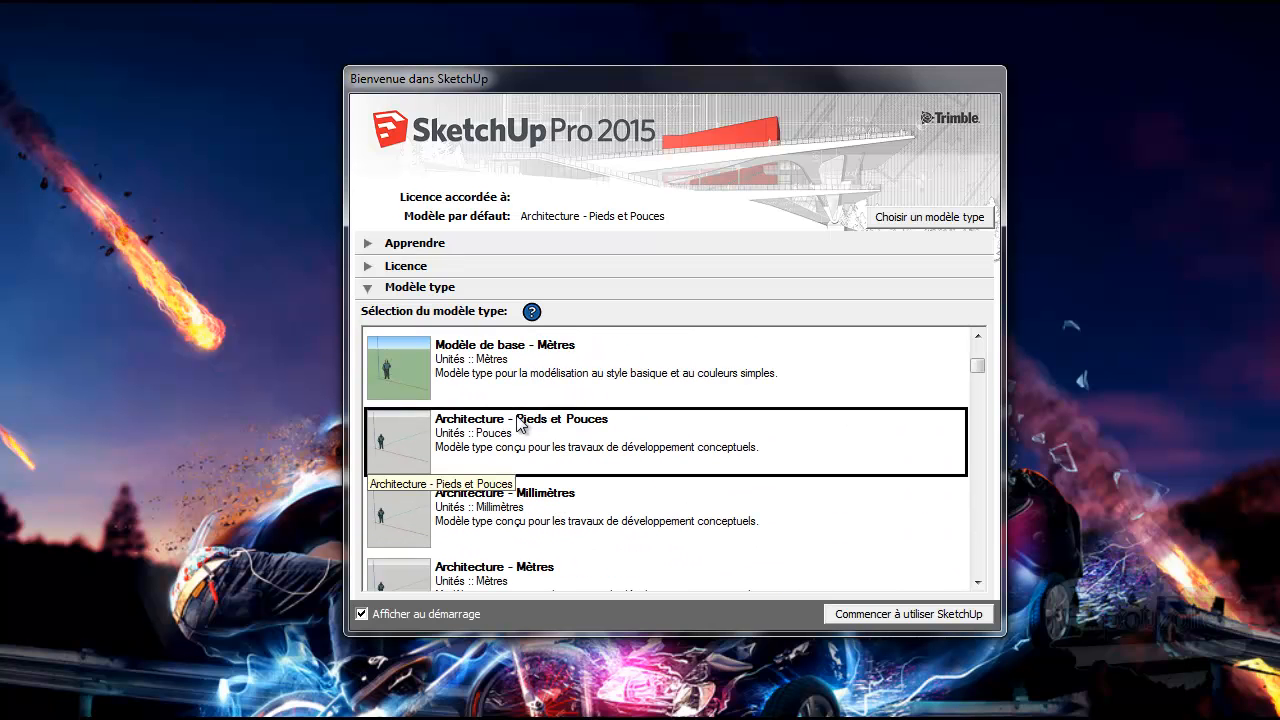
pyautogui.scroll(1, 536, 428)
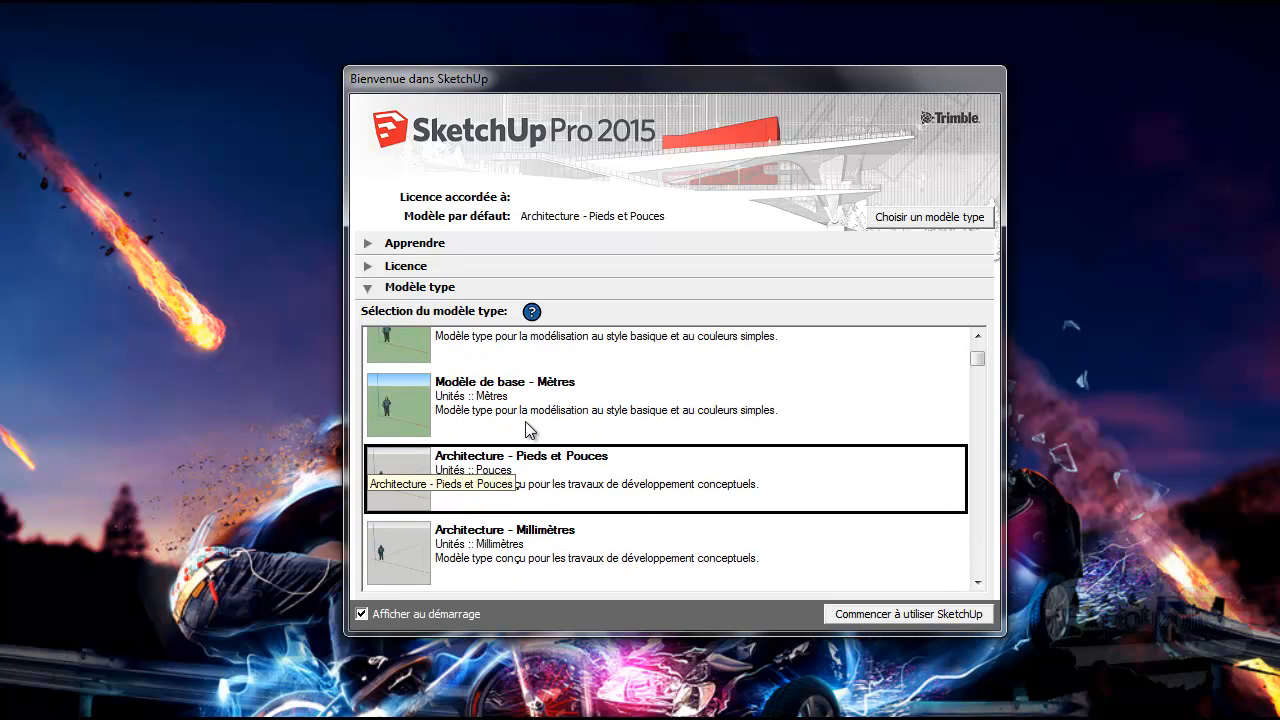
pyautogui.click(513, 388)
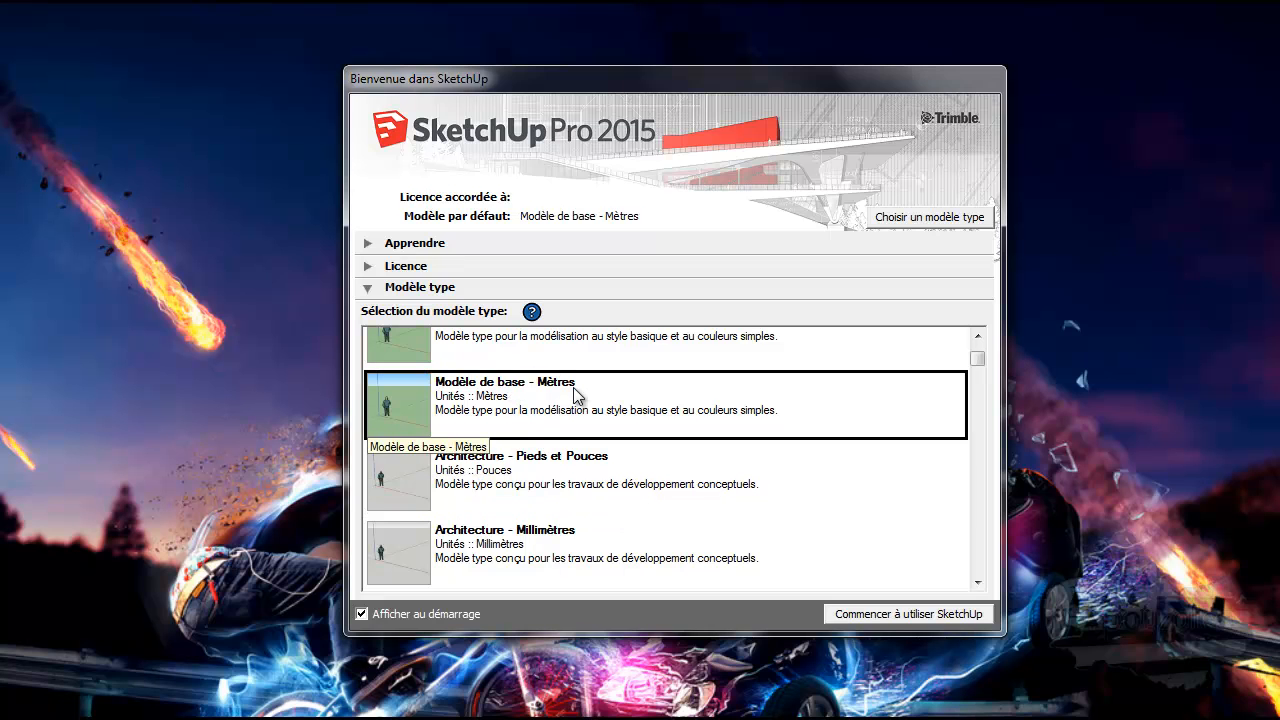
pyautogui.click(921, 614)
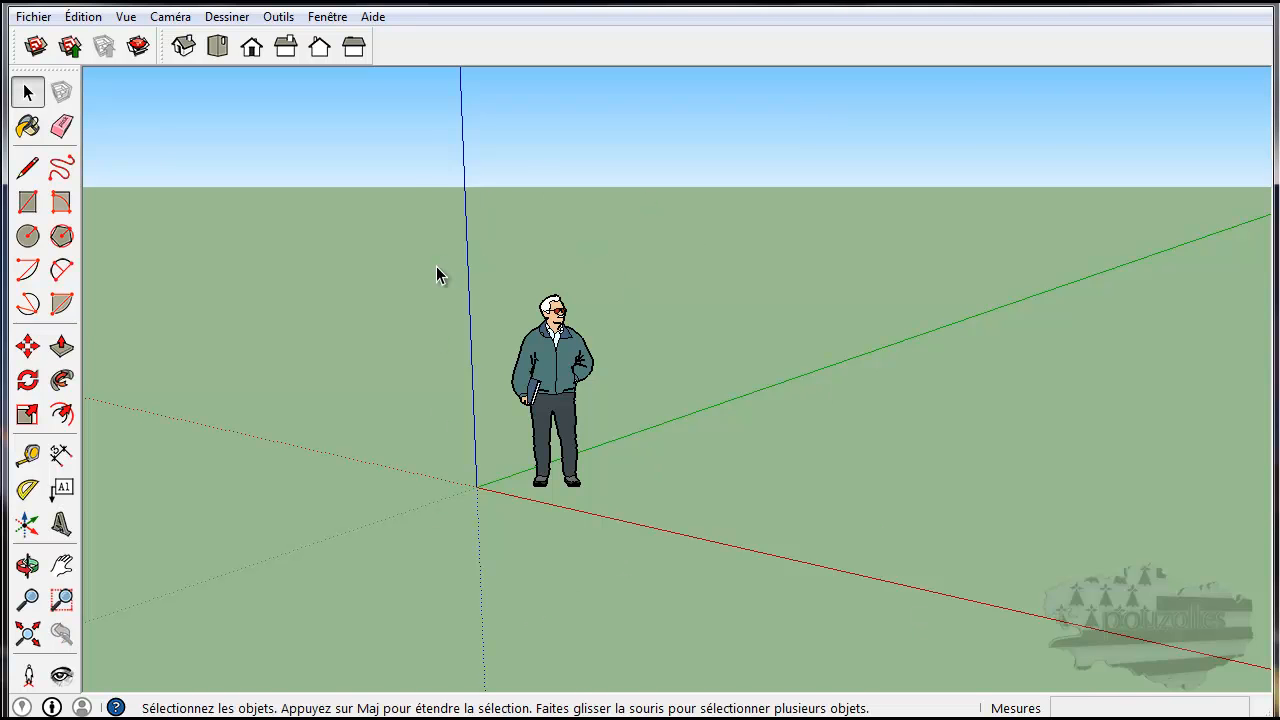
# Step: Hide the Banque, Grand jeu d'outils and Vues toolbars
pyautogui.click(125, 17)
pyautogui.moveTo(83, 17)
pyautogui.moveTo(126, 17)
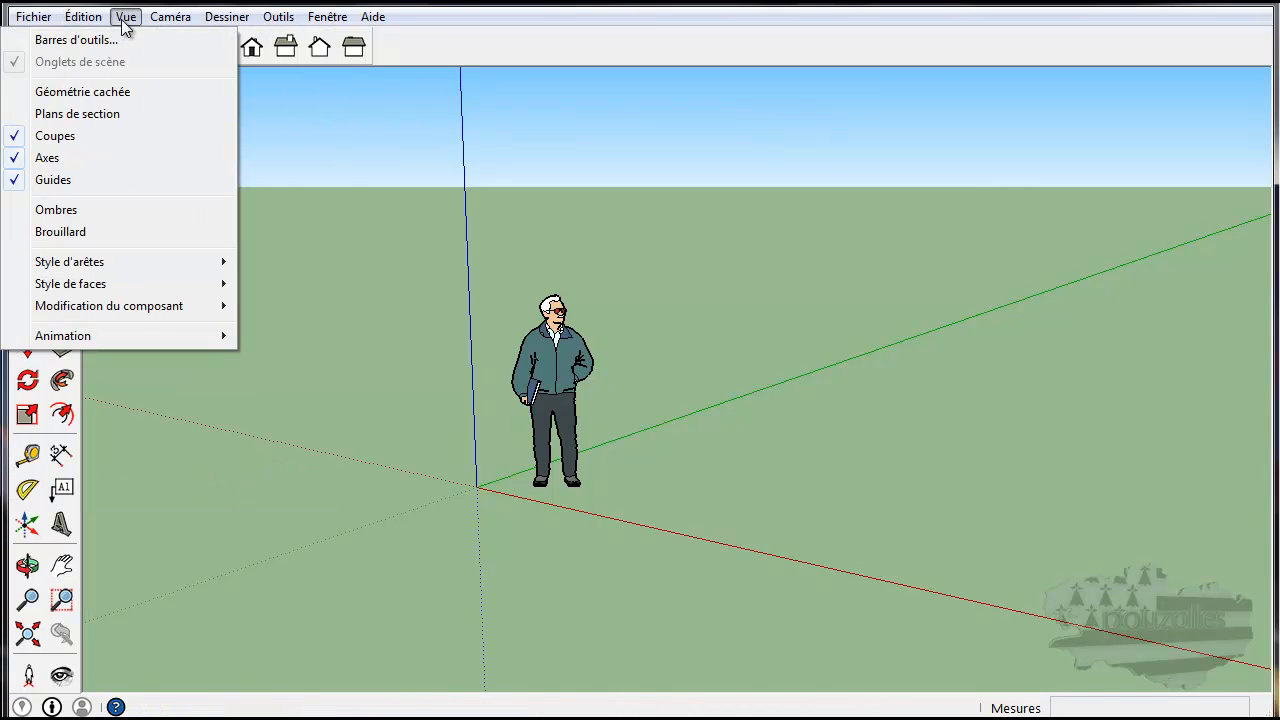
pyautogui.click(114, 40)
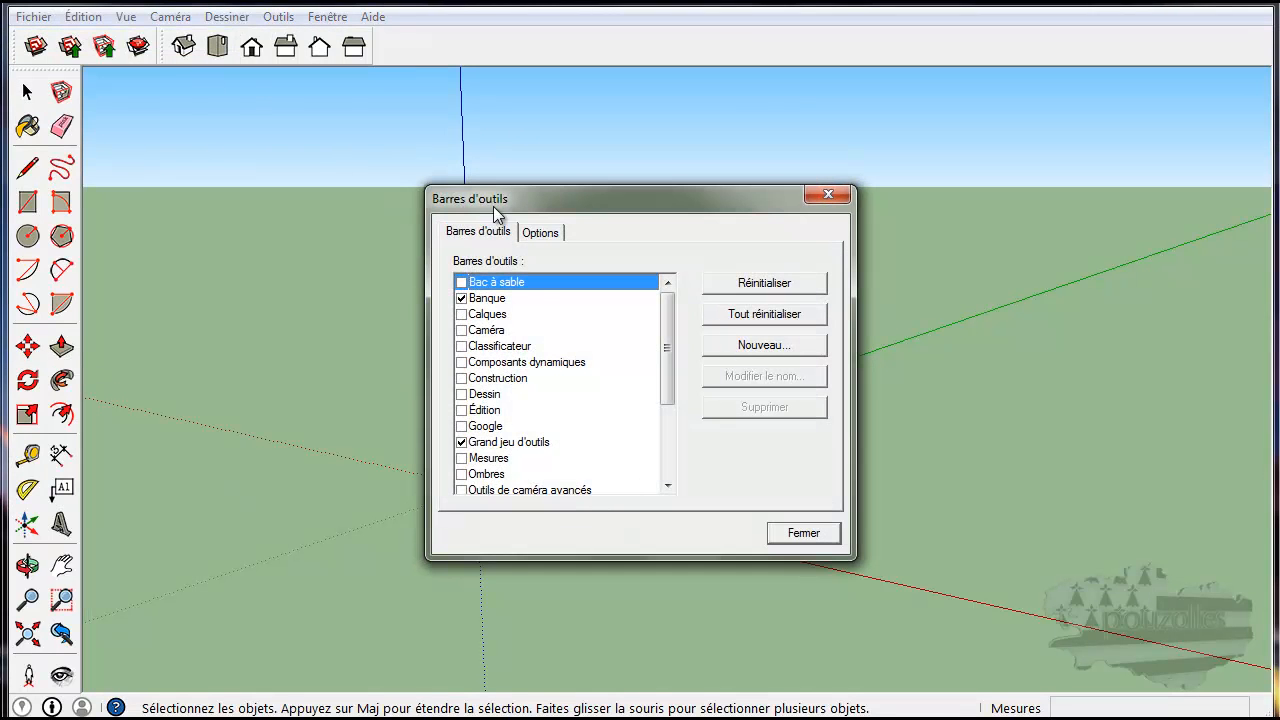
pyautogui.click(462, 298)
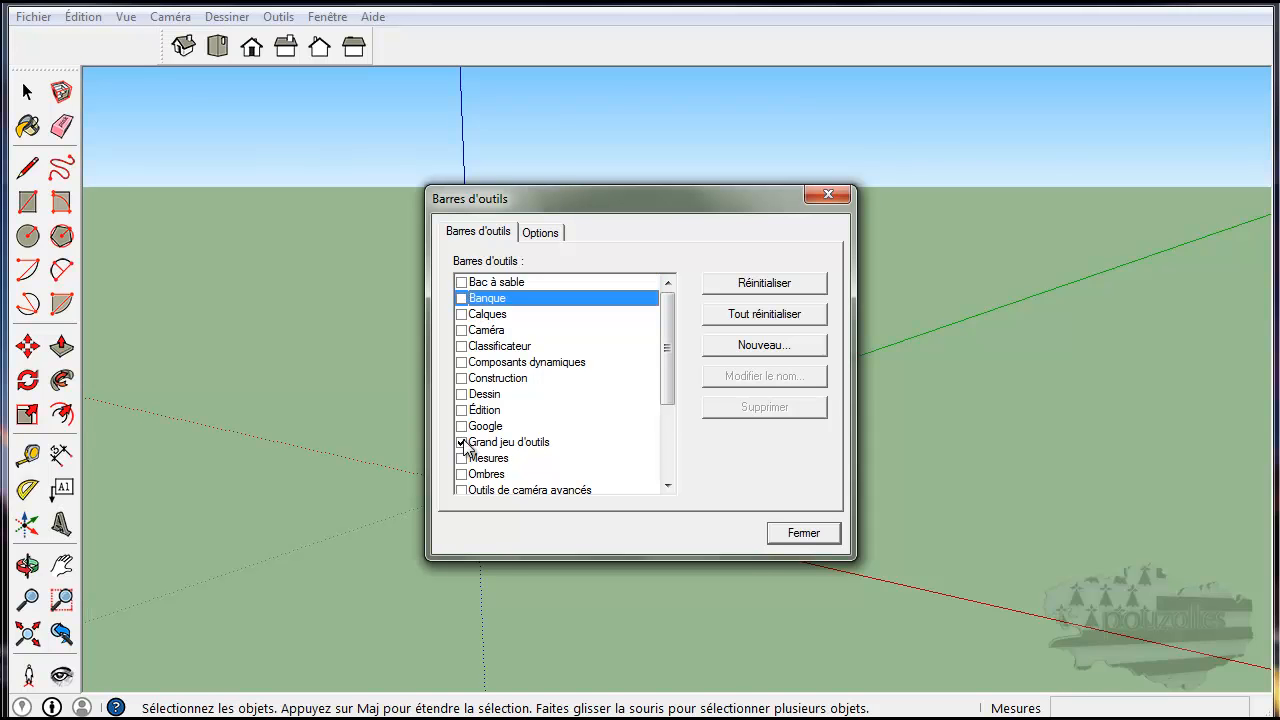
pyautogui.click(461, 442)
pyautogui.scroll(-3, 476, 470)
pyautogui.scroll(-1, 474, 477)
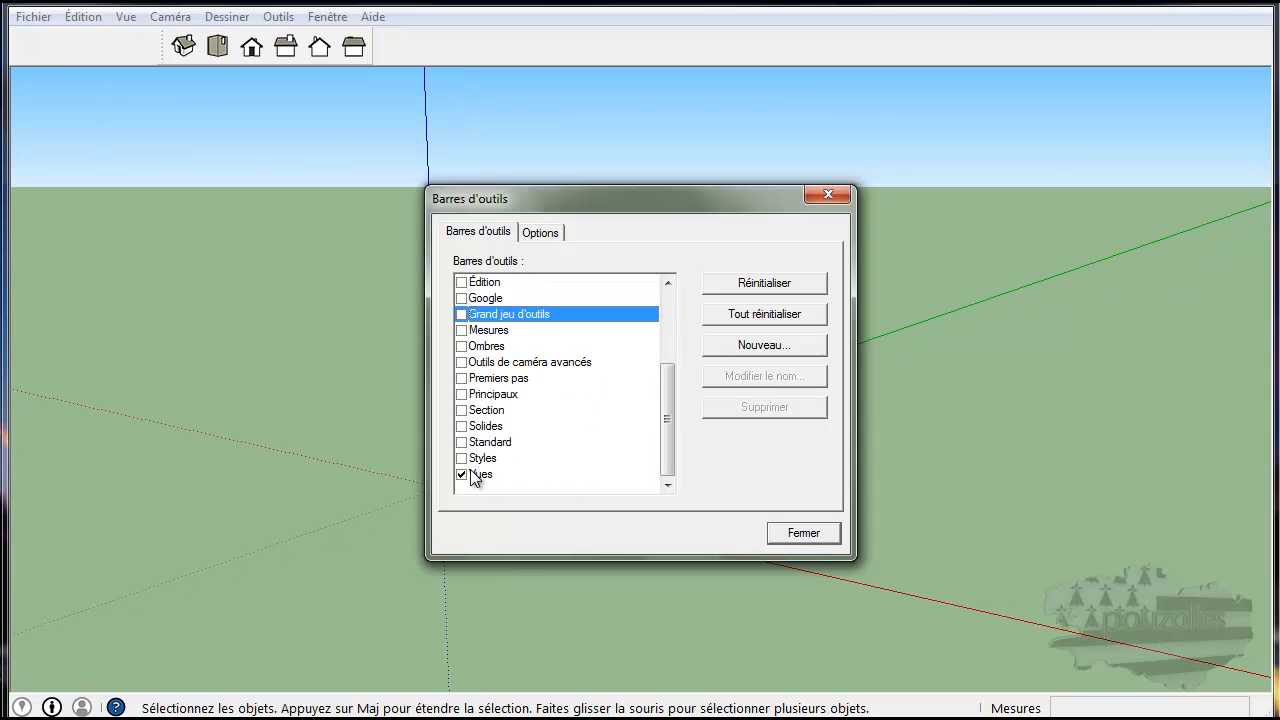
pyautogui.click(463, 474)
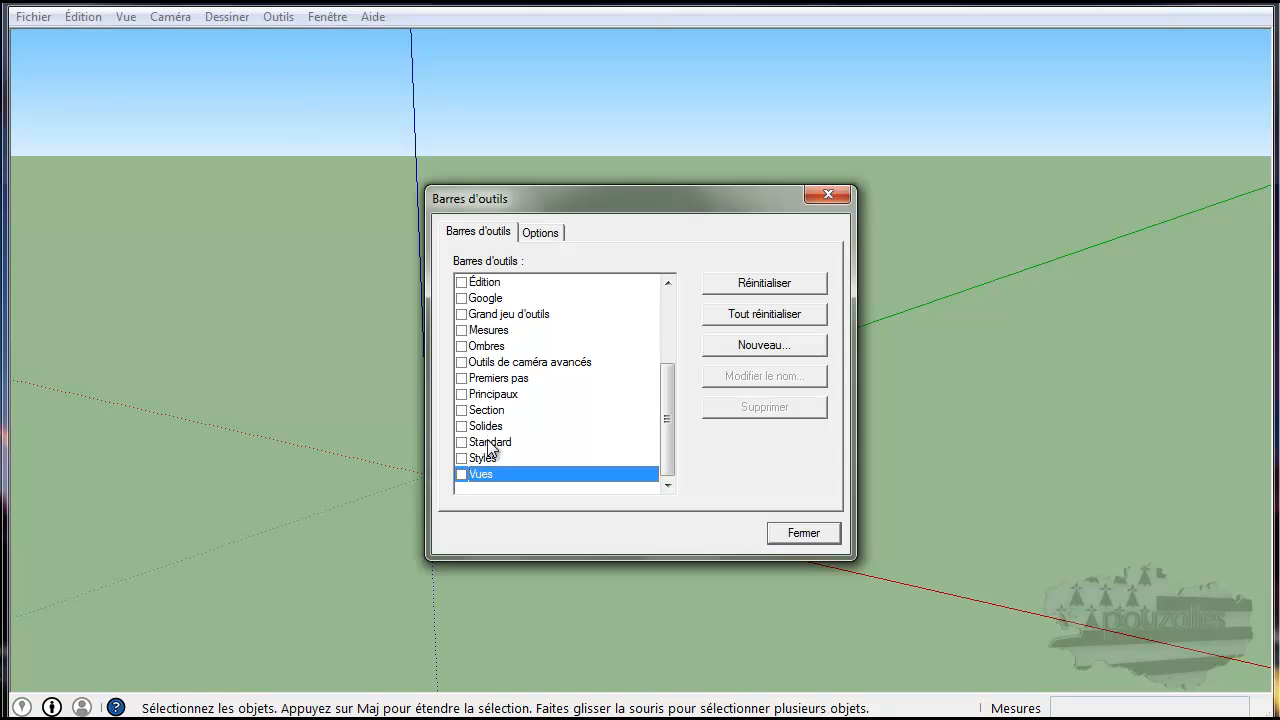
# Step: Show the Premiers pas toolbar and close the toolbar settings
pyautogui.click(495, 380)
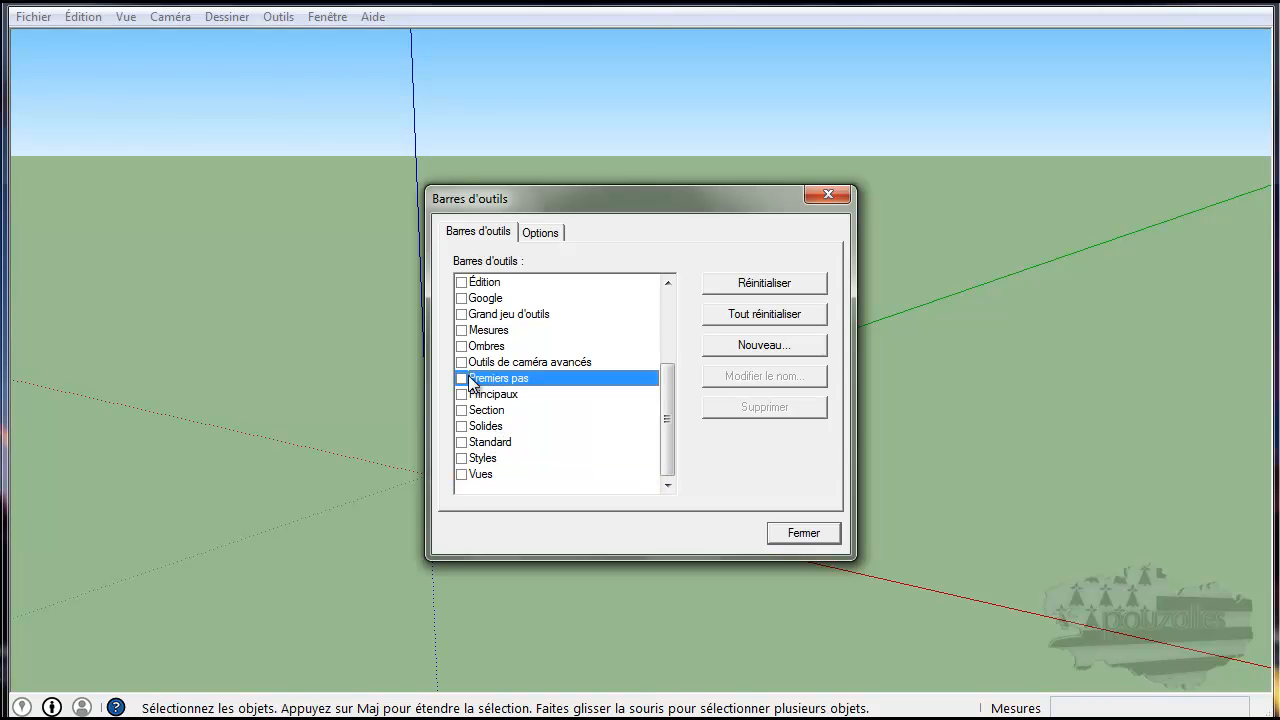
pyautogui.click(462, 378)
pyautogui.click(788, 524)
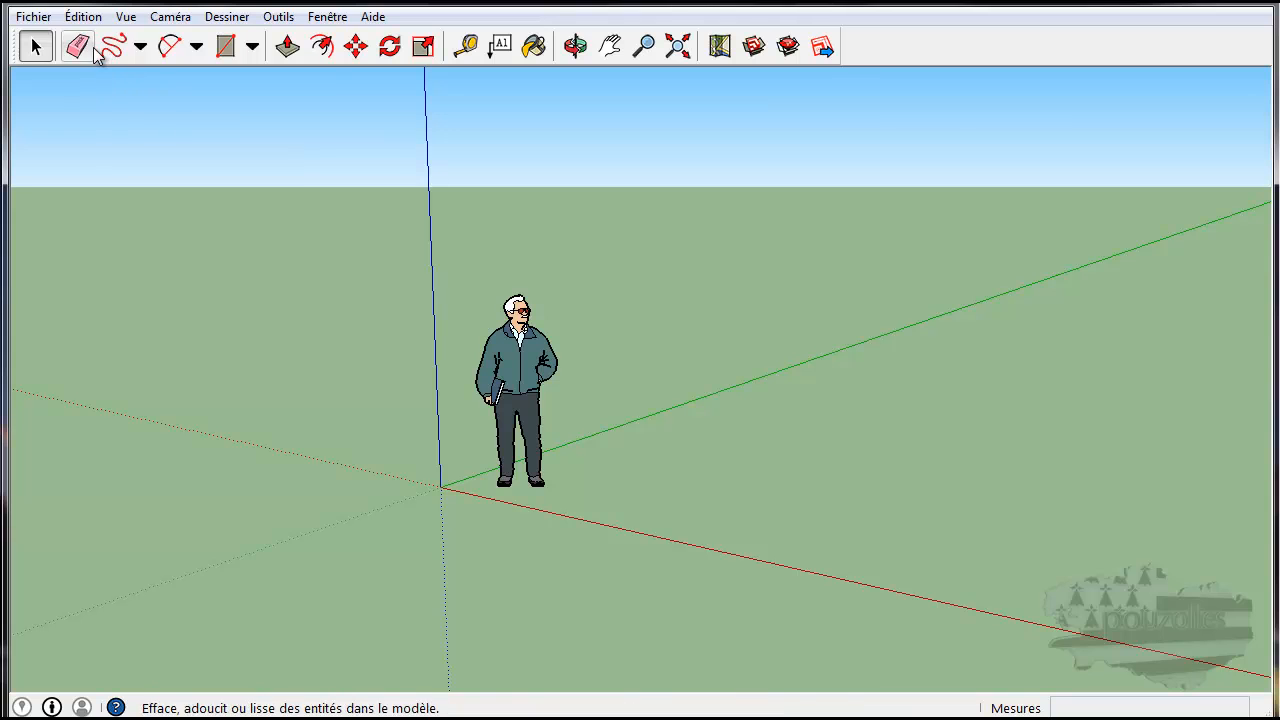
# Step: Reopen the toolbar settings and hide the Premiers pas toolbar
pyautogui.click(138, 20)
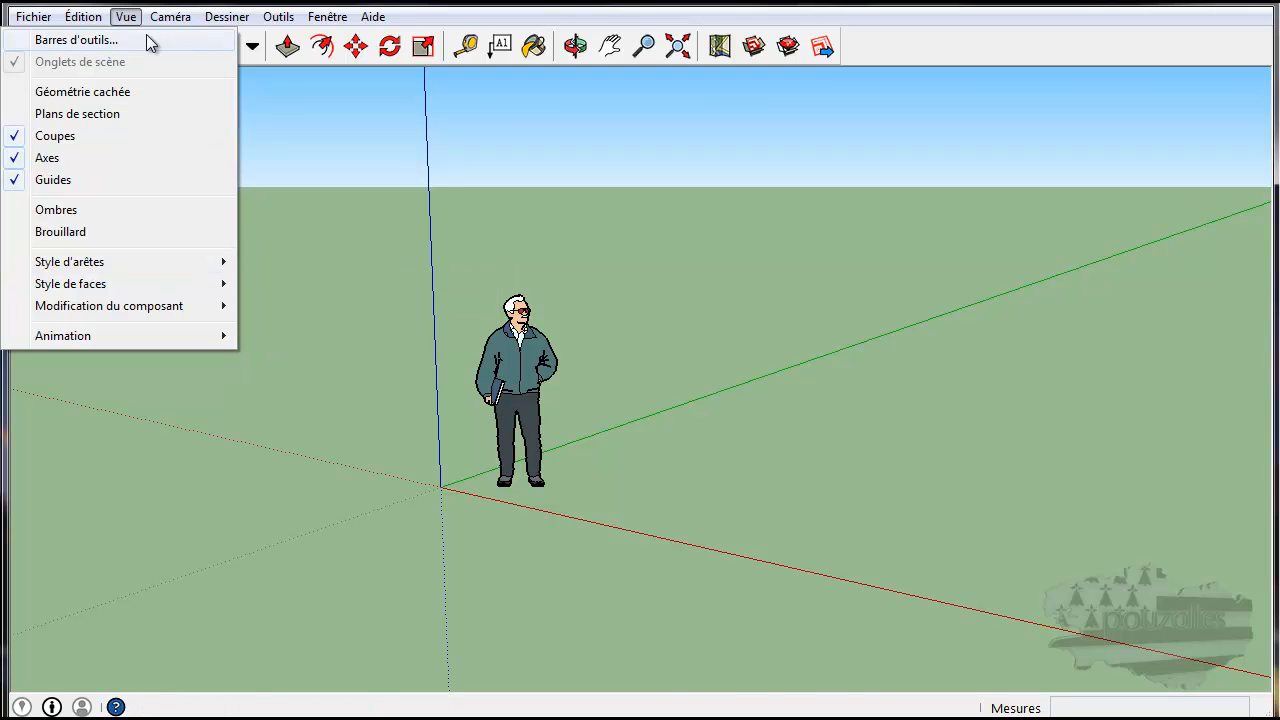
pyautogui.click(76, 40)
pyautogui.moveTo(546, 194); pyautogui.dragTo(500, 178)
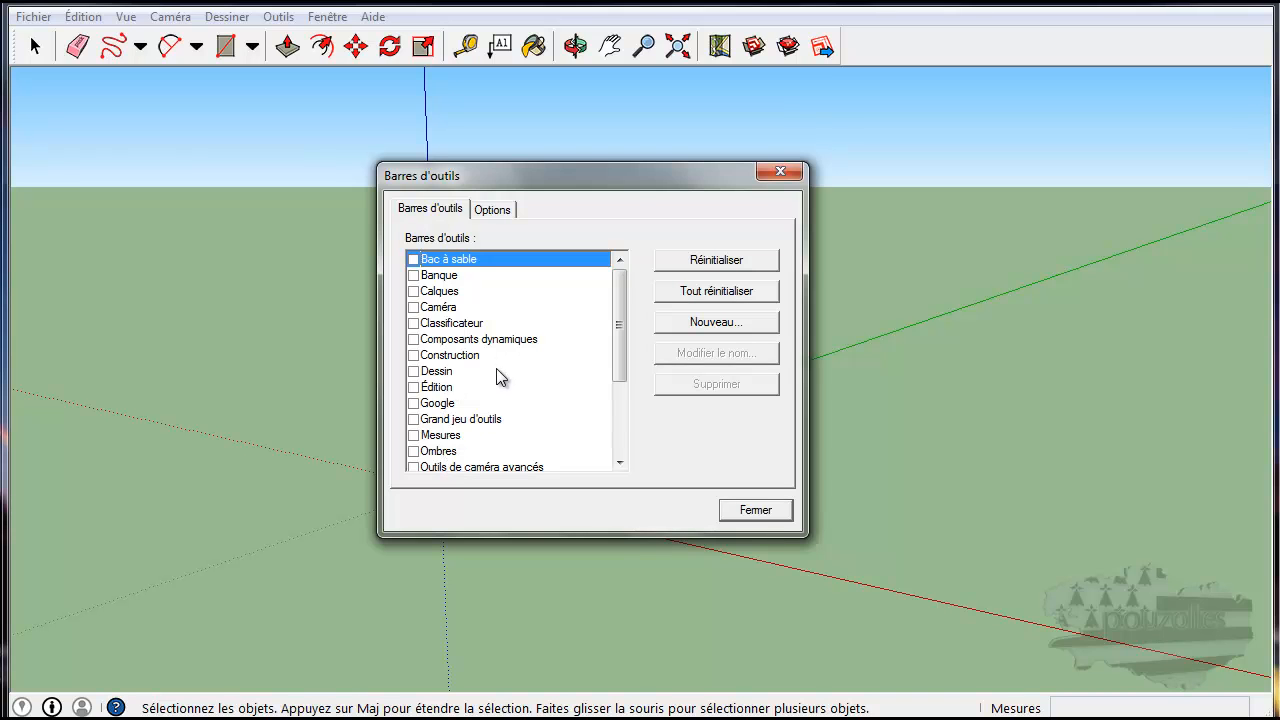
pyautogui.moveTo(619, 330); pyautogui.dragTo(614, 400)
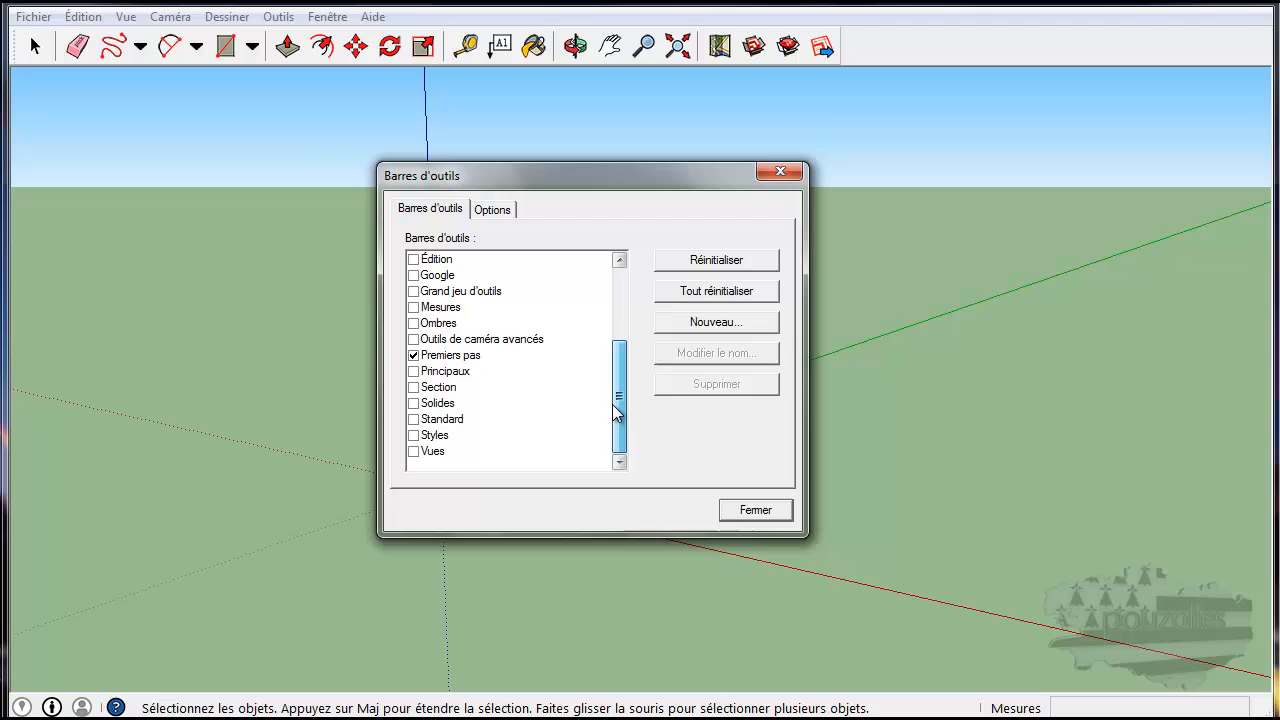
pyautogui.click(413, 356)
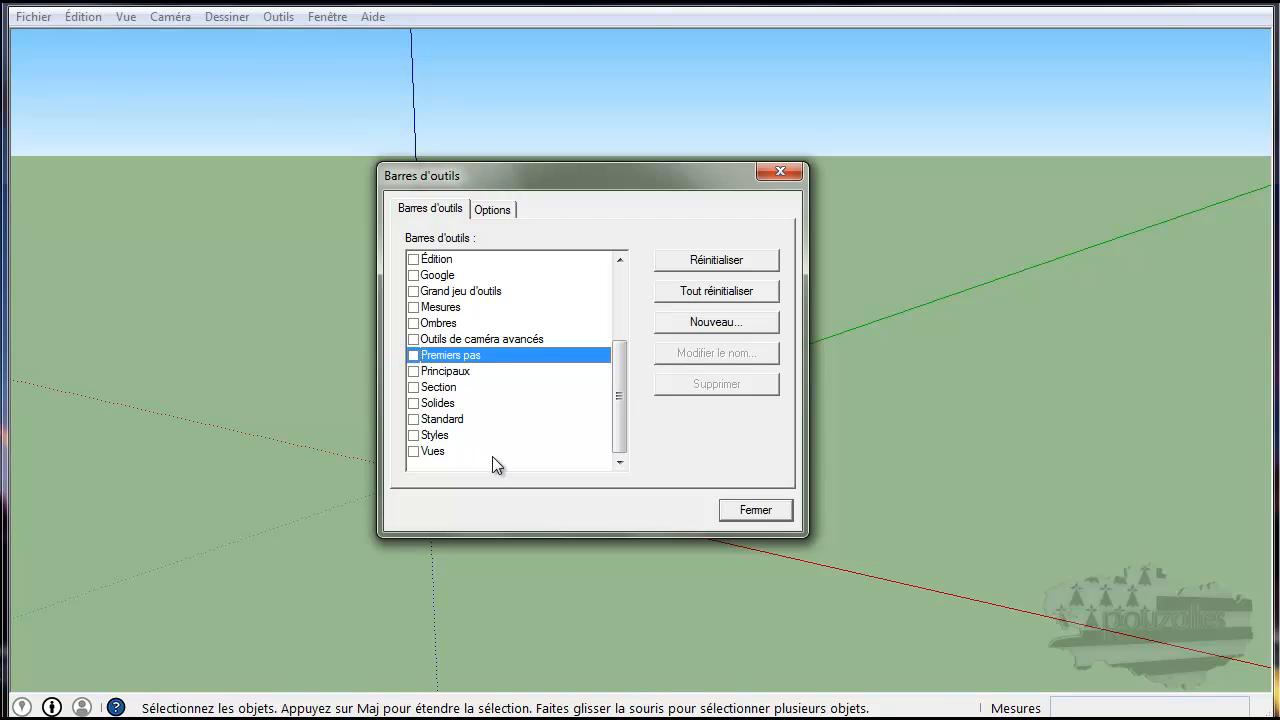
# Step: Show the Vues, Grand jeu d'outils and Banque toolbars and close the toolbar settings
pyautogui.click(413, 452)
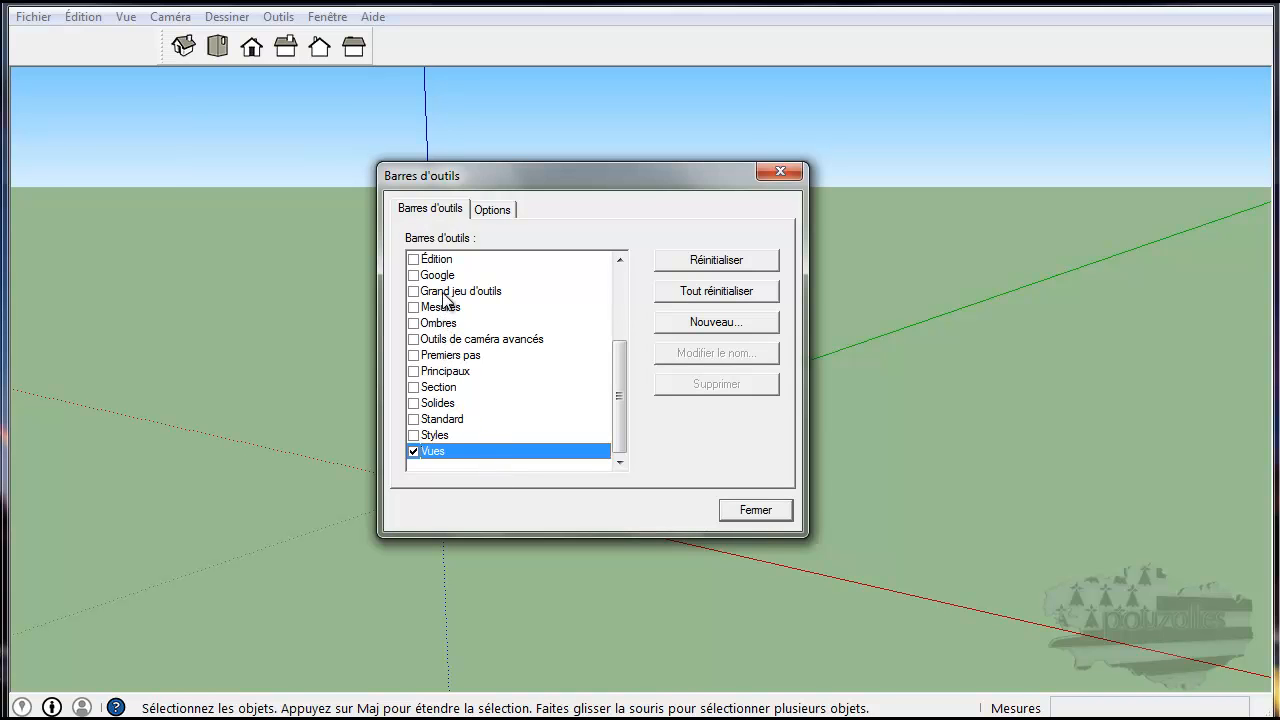
pyautogui.click(413, 291)
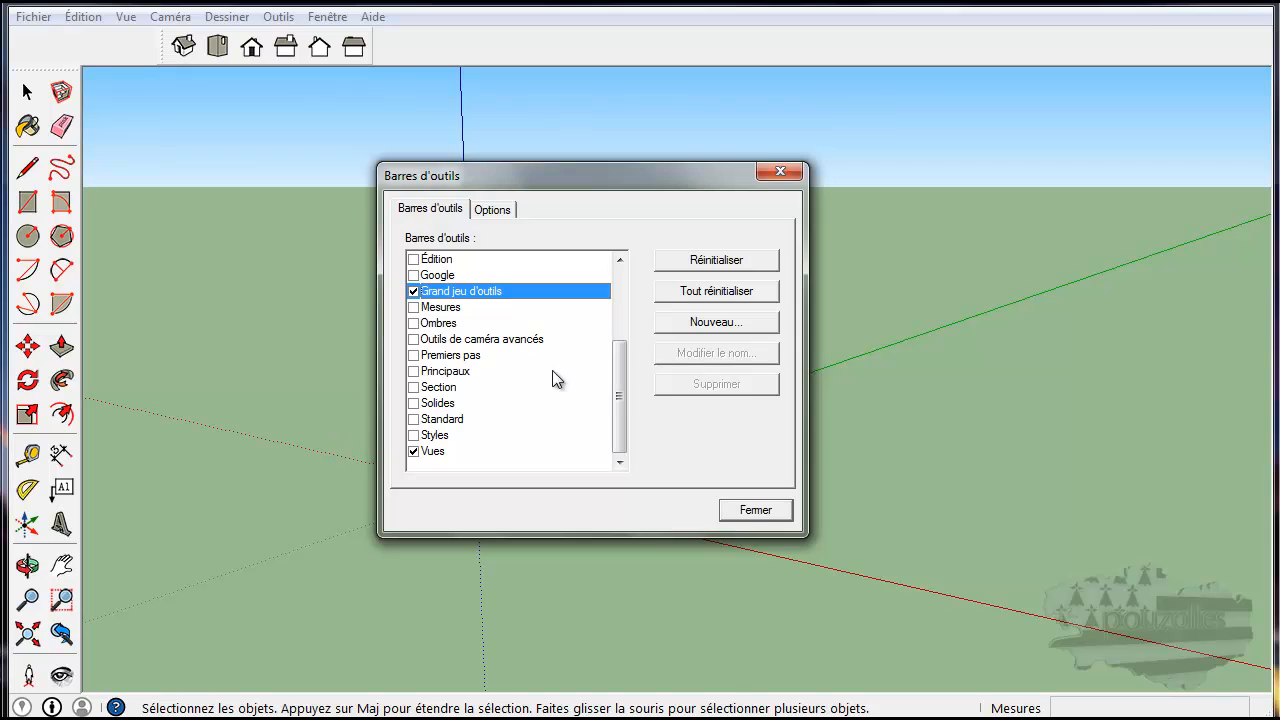
pyautogui.moveTo(616, 404); pyautogui.dragTo(622, 324)
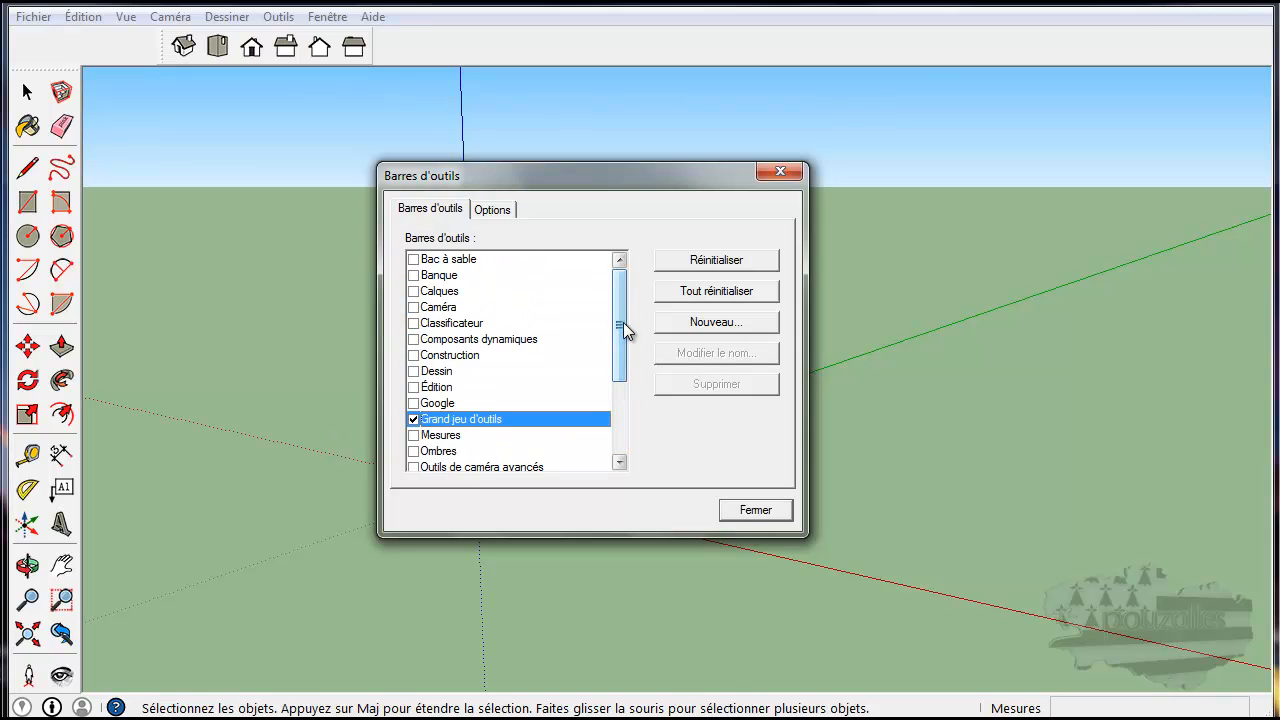
pyautogui.click(413, 276)
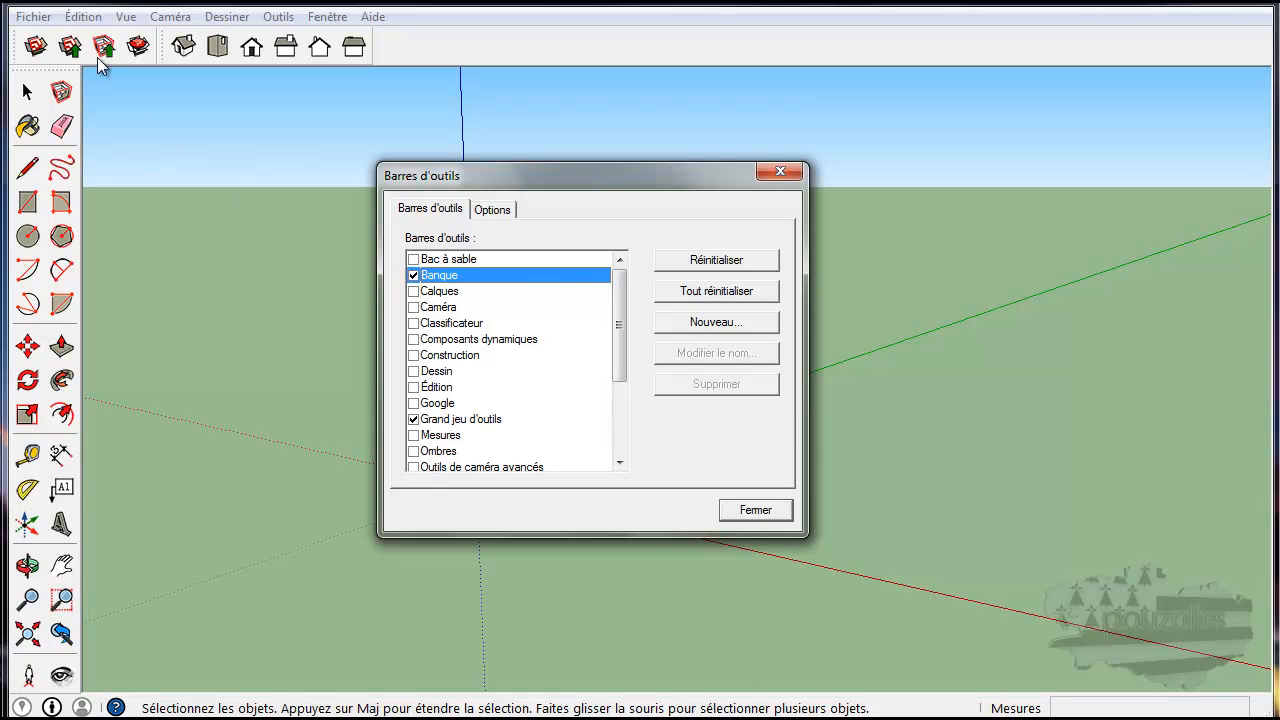
pyautogui.click(752, 509)
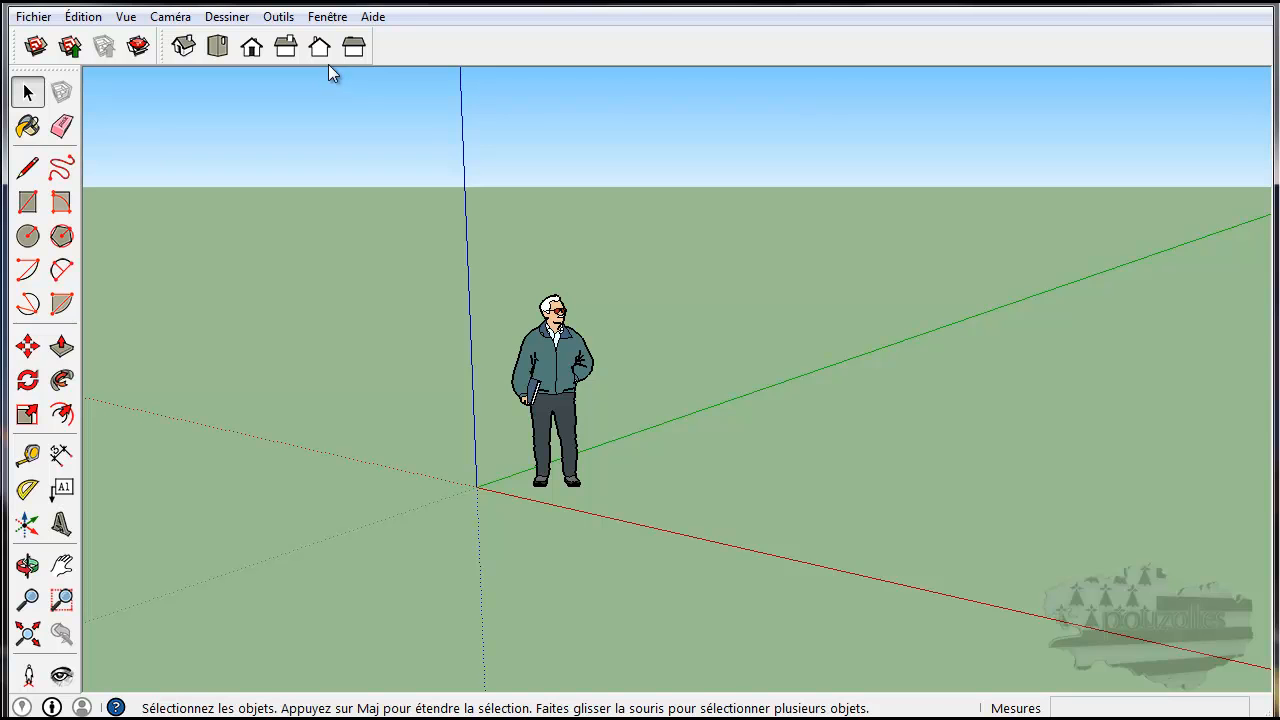
# Step: Undock the Vues, Banque and Grand jeu d'outils toolbars so they float over the drawing area
pyautogui.moveTo(328, 64); pyautogui.dragTo(851, 277)
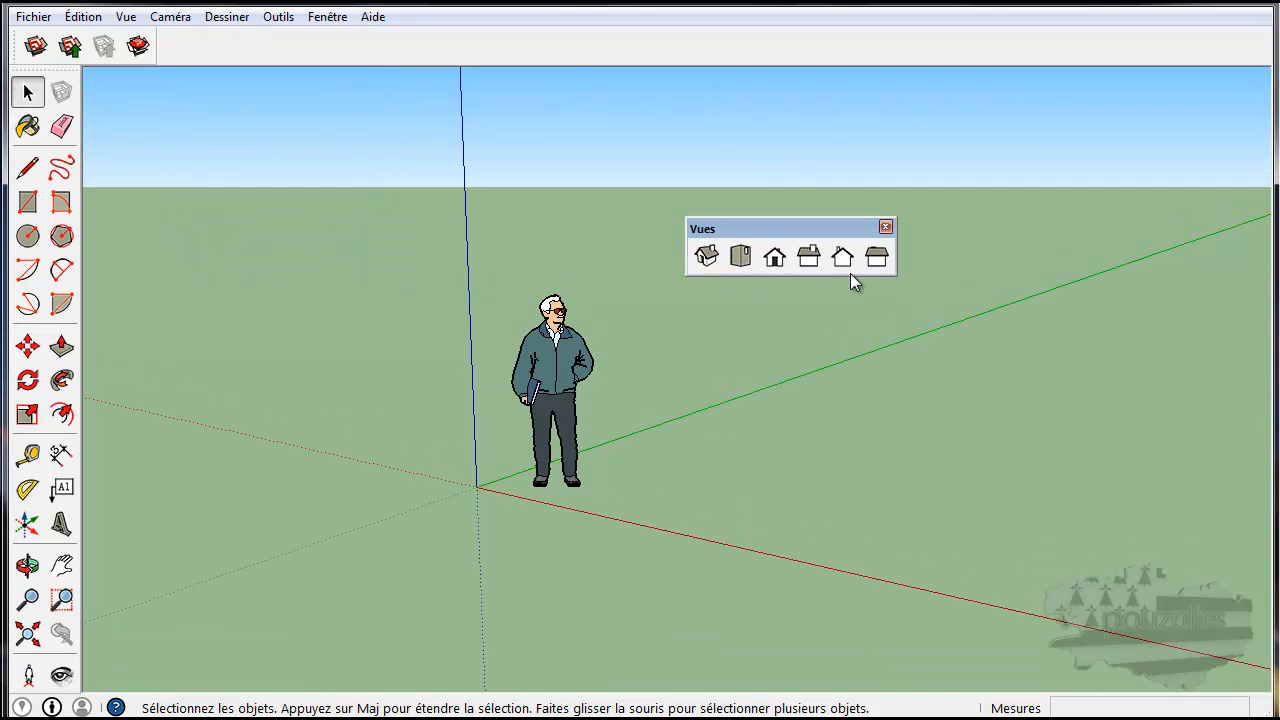
pyautogui.moveTo(124, 63); pyautogui.dragTo(684, 152)
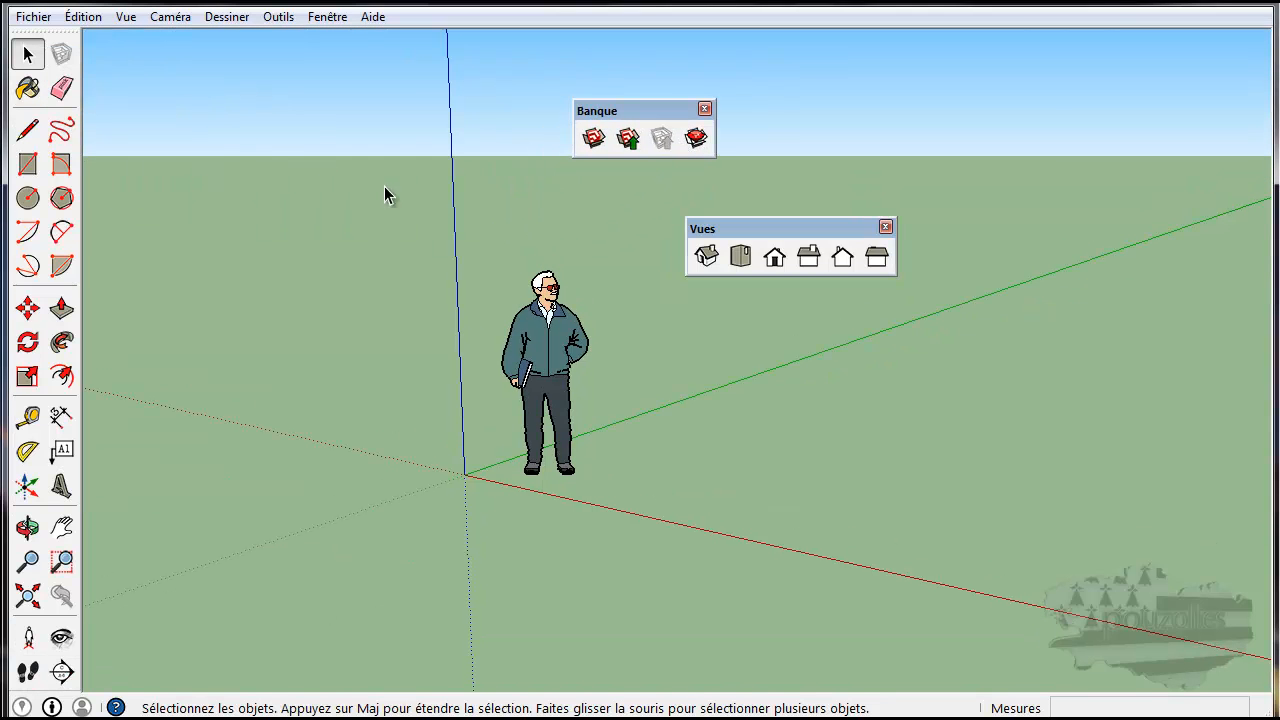
pyautogui.moveTo(84, 246); pyautogui.dragTo(306, 248)
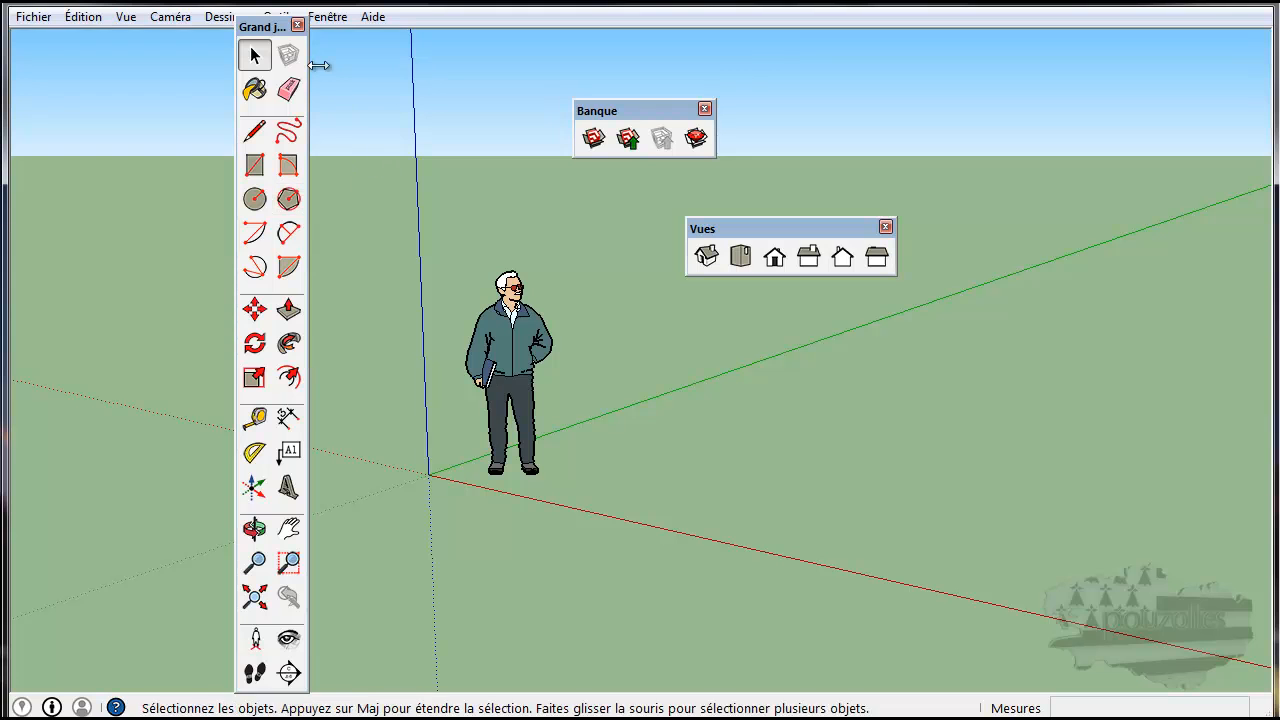
# Step: Dock Grand jeu d'outils vertically beside the drawing area, and Banque and Vues in one row above it with a gap between them
pyautogui.moveTo(270, 30); pyautogui.dragTo(16, 34)
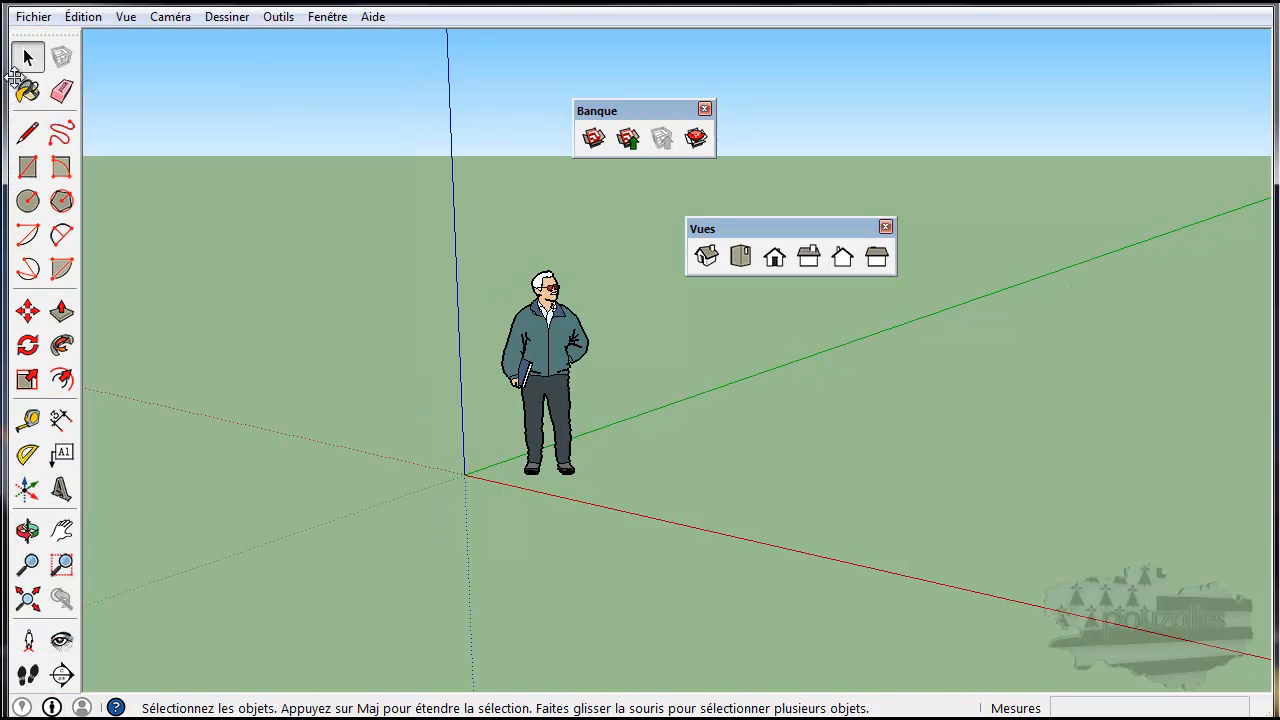
pyautogui.moveTo(649, 110); pyautogui.dragTo(158, 24)
pyautogui.moveTo(774, 226); pyautogui.dragTo(368, 67)
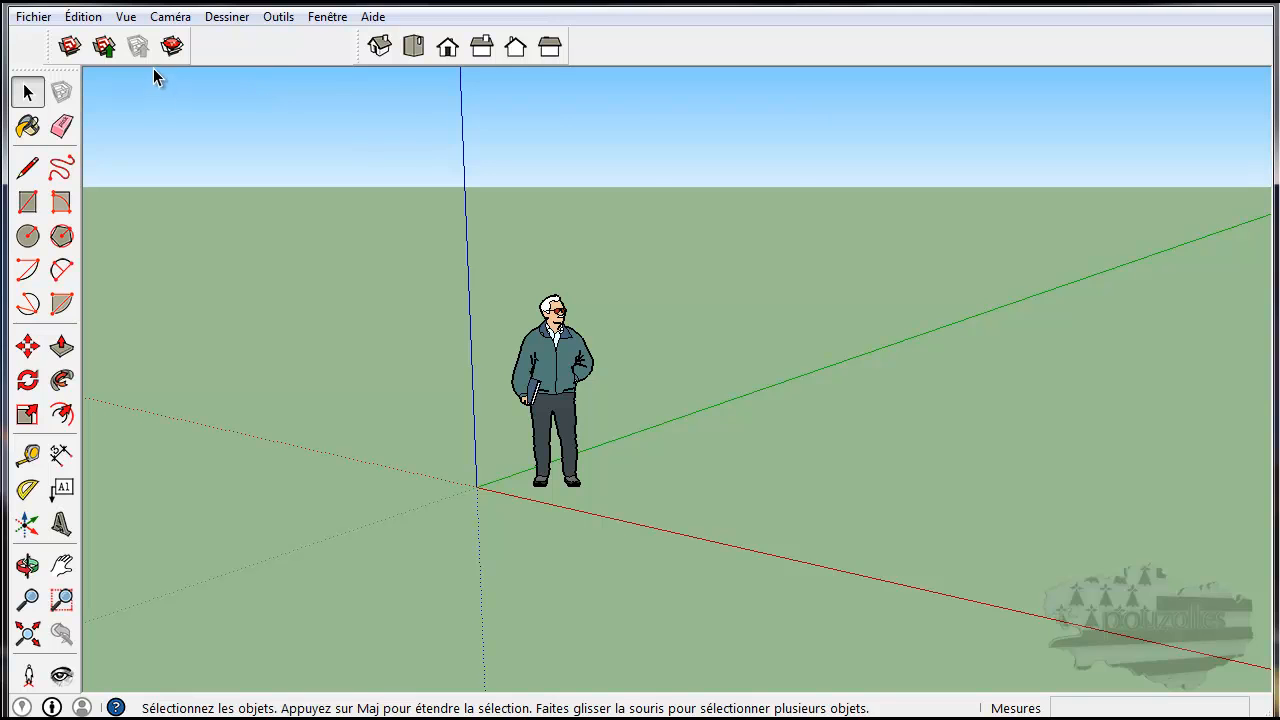
# Step: Position the Banque toolbar at the start of its row with Vues directly beside it, and restore the isometric view
pyautogui.moveTo(153, 64); pyautogui.dragTo(240, 63)
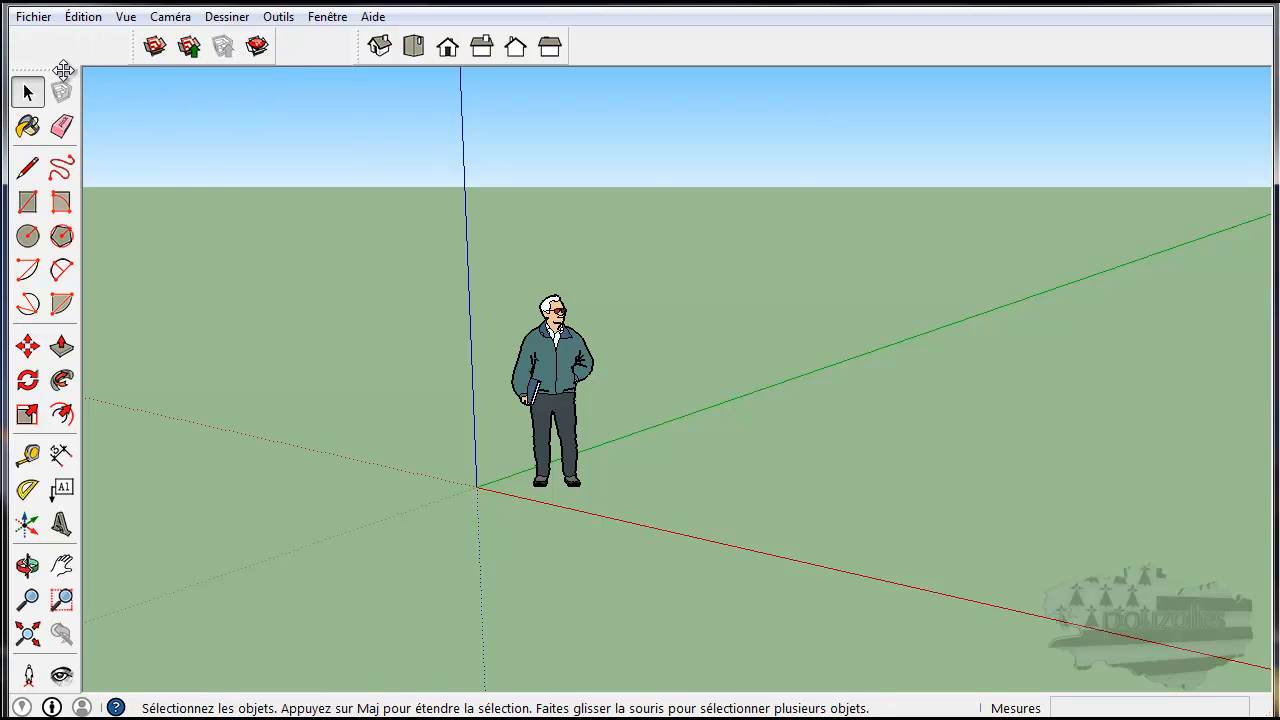
pyautogui.moveTo(66, 76); pyautogui.dragTo(8, 132)
pyautogui.moveTo(200, 57); pyautogui.dragTo(68, 50)
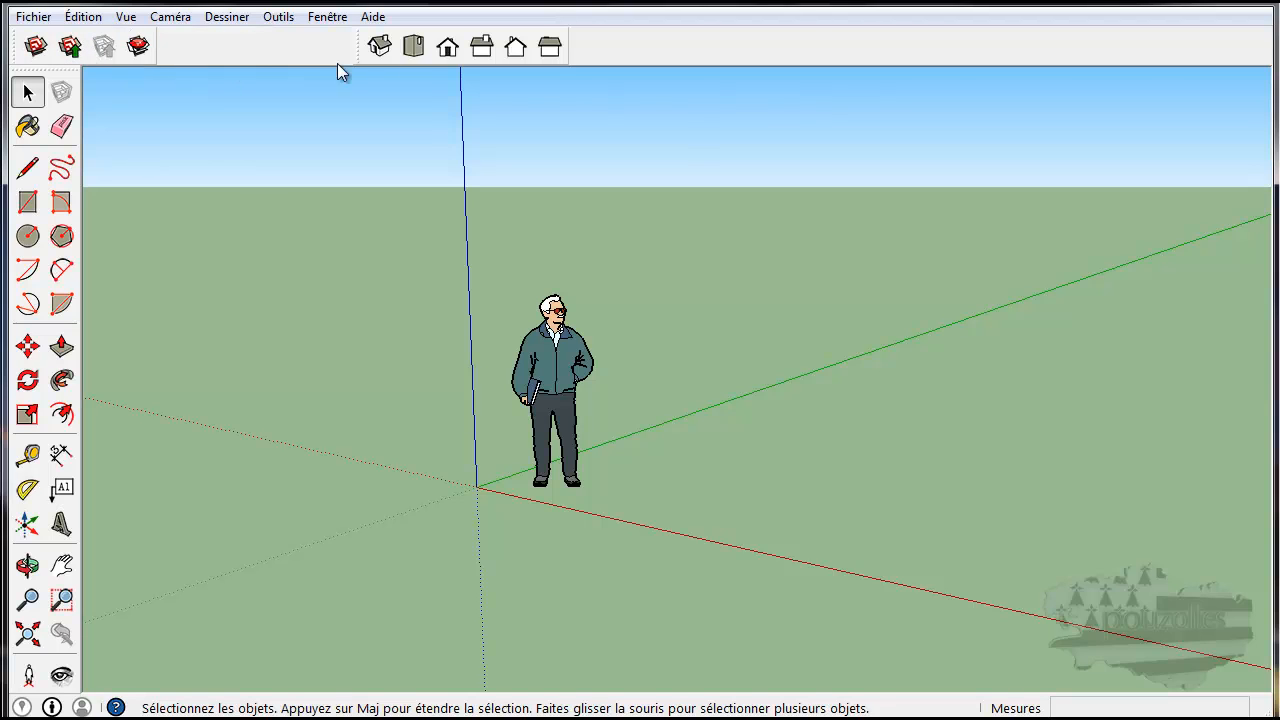
pyautogui.click(429, 63)
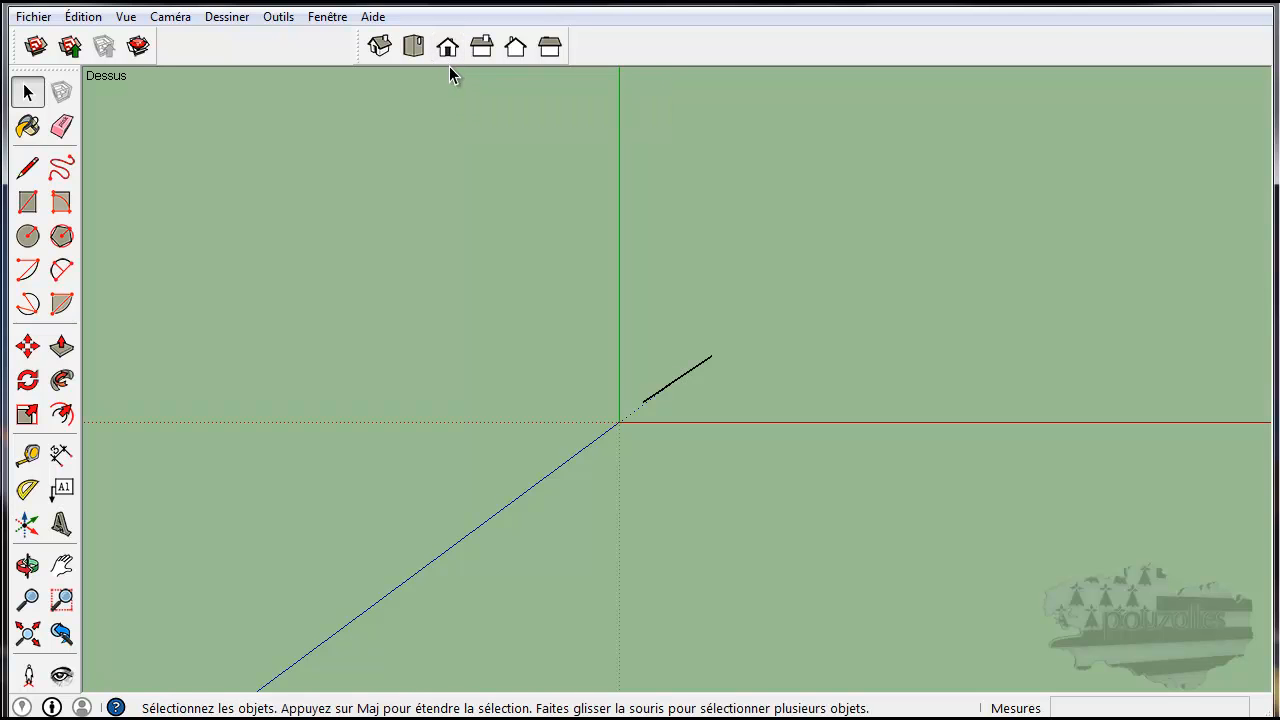
pyautogui.moveTo(475, 63); pyautogui.dragTo(284, 62)
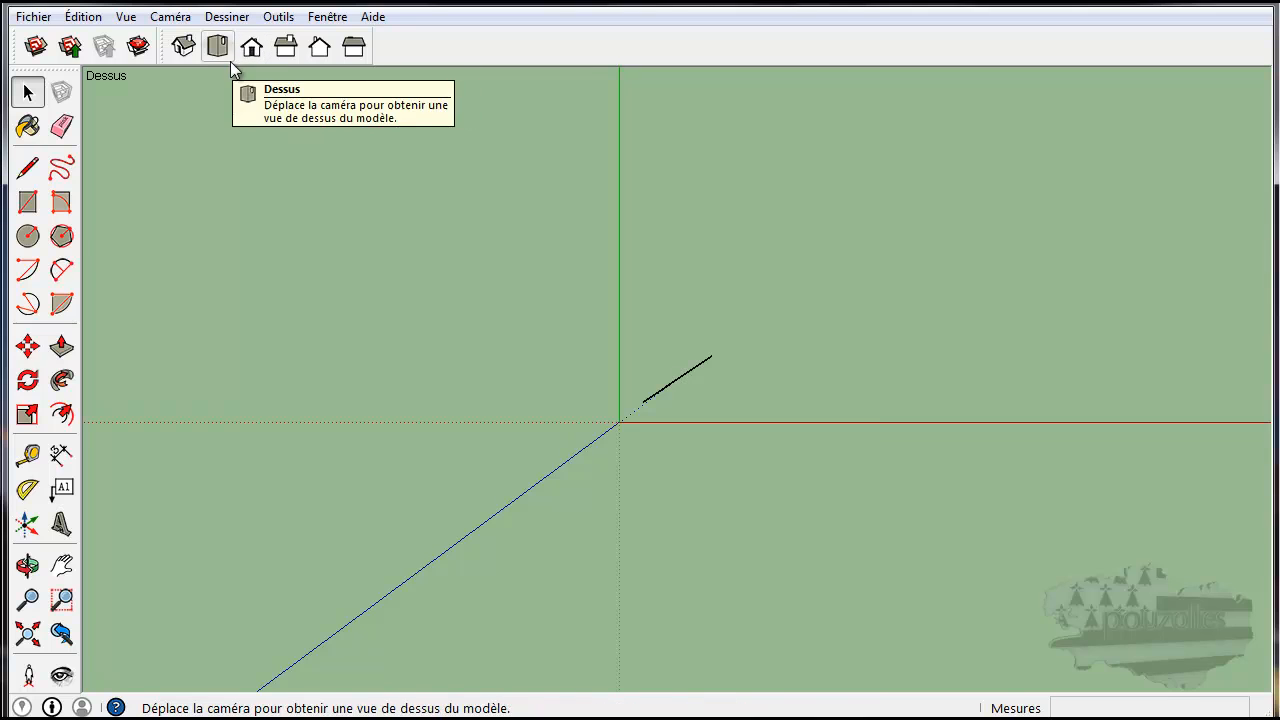
pyautogui.click(183, 46)
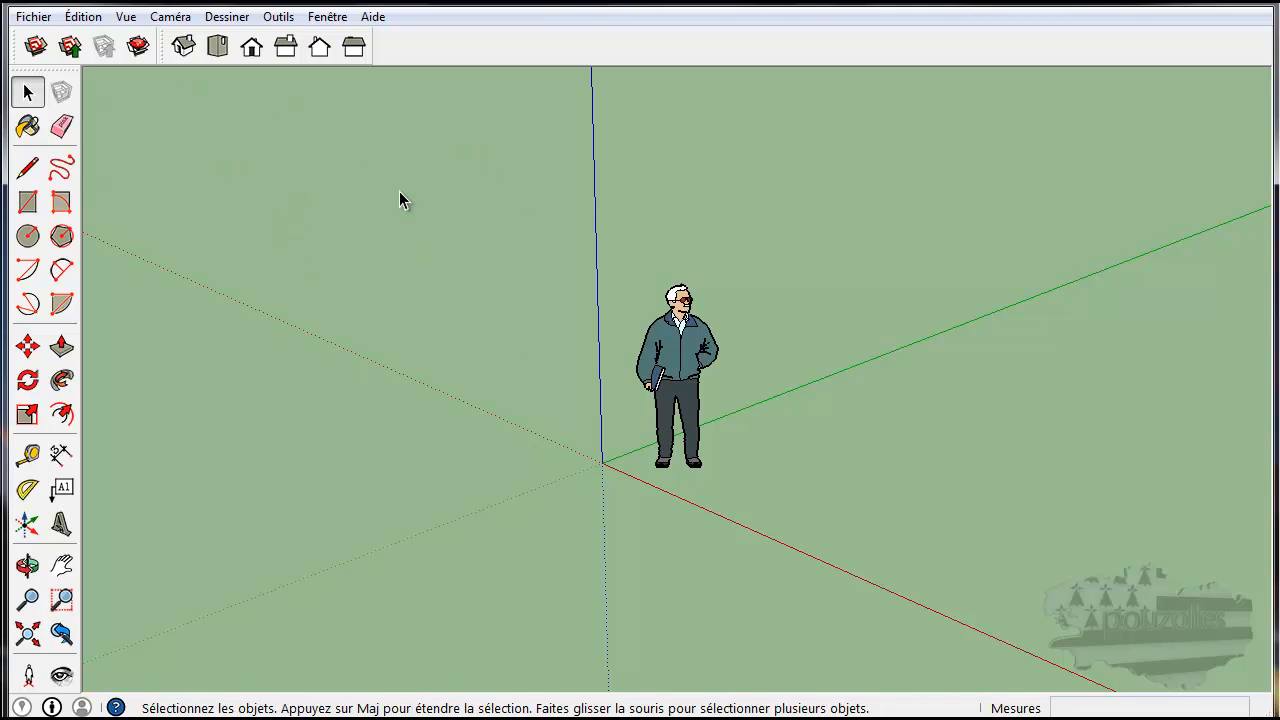
pyautogui.click(38, 18)
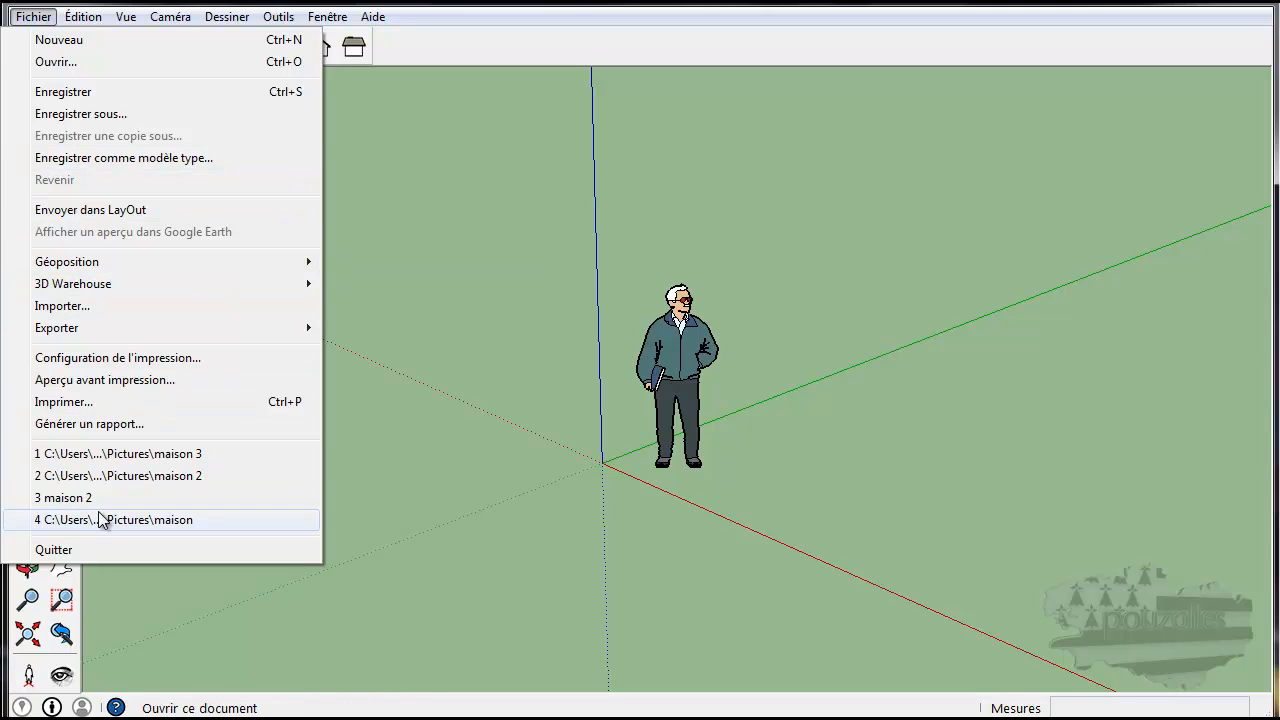
pyautogui.moveTo(98, 286)
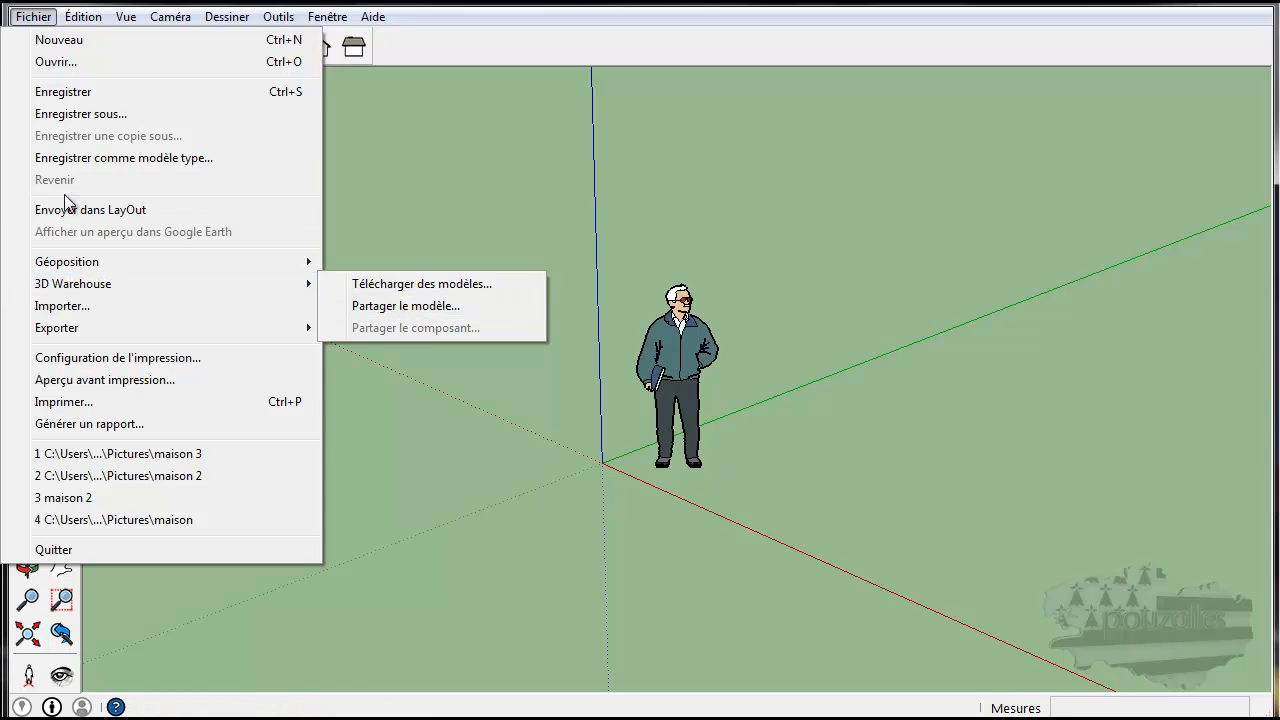
pyautogui.moveTo(82, 18)
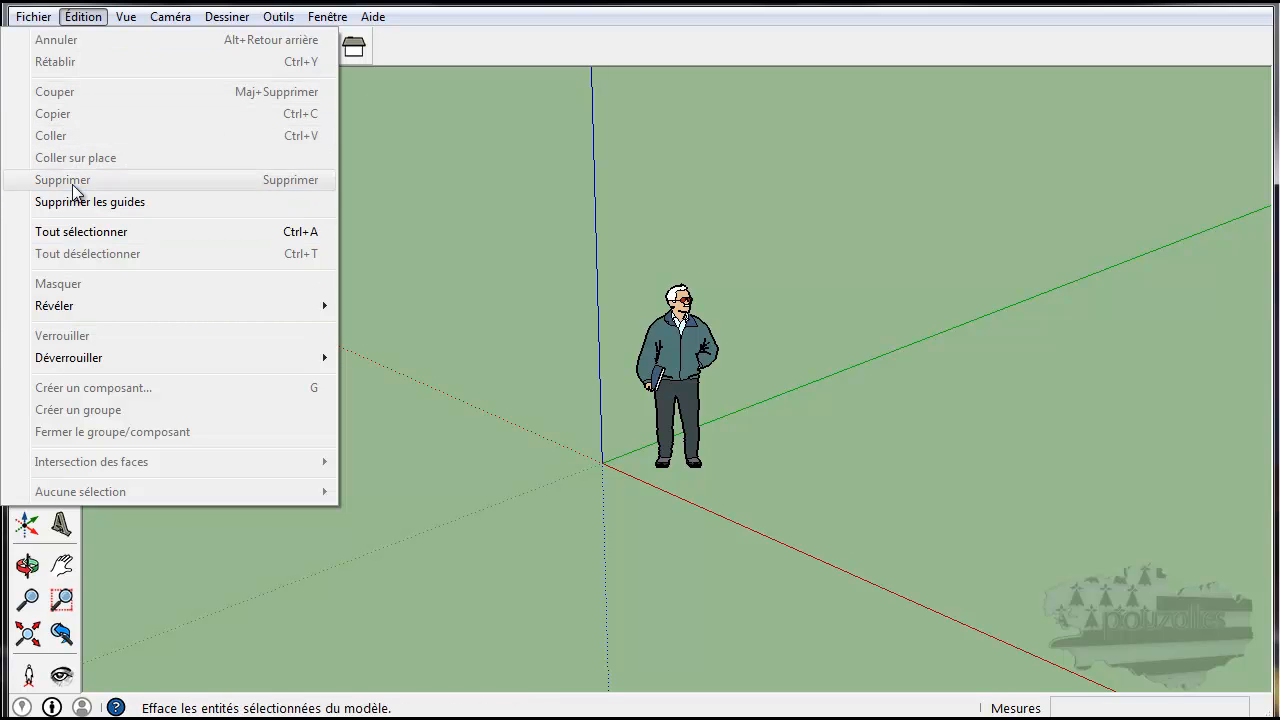
pyautogui.moveTo(127, 20)
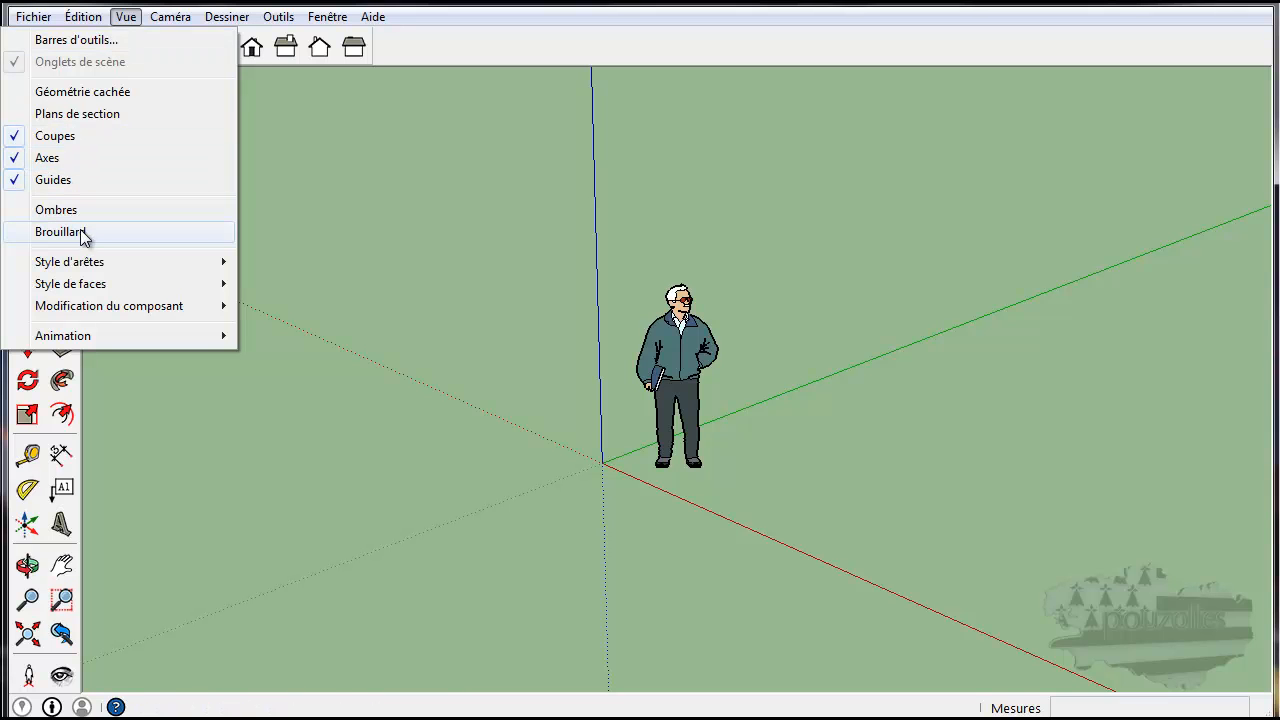
pyautogui.moveTo(108, 308)
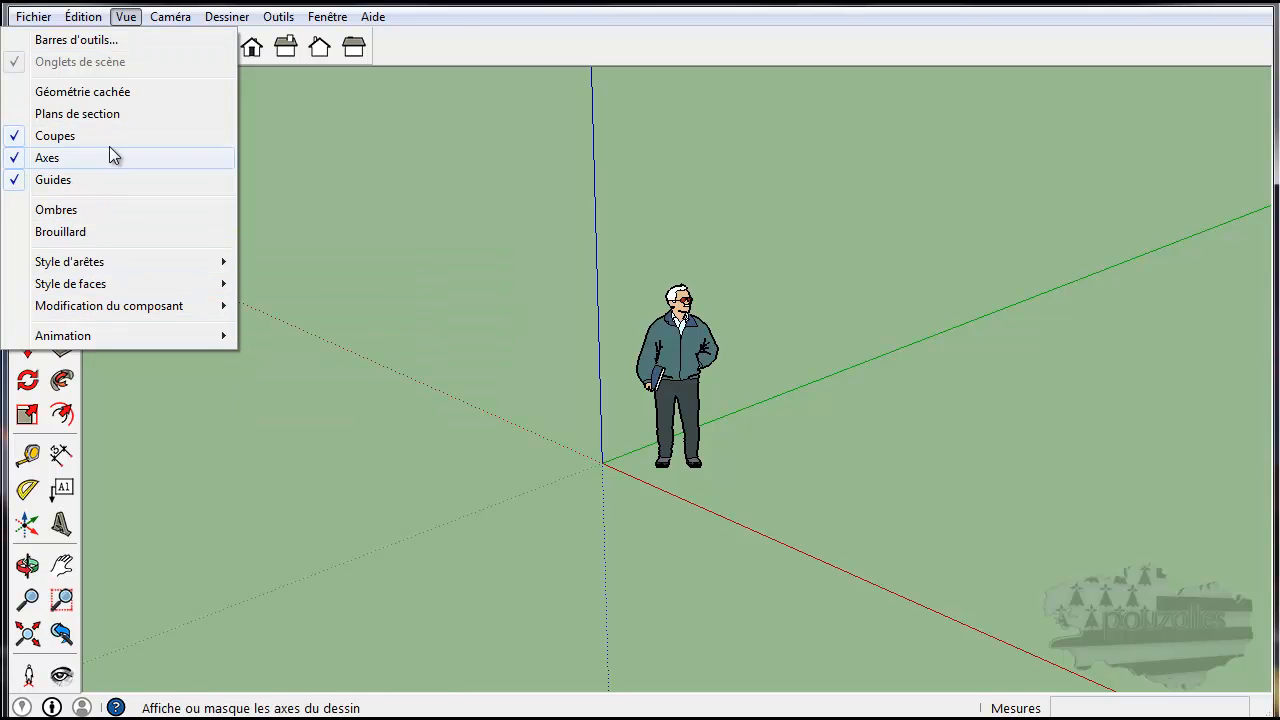
pyautogui.moveTo(174, 27)
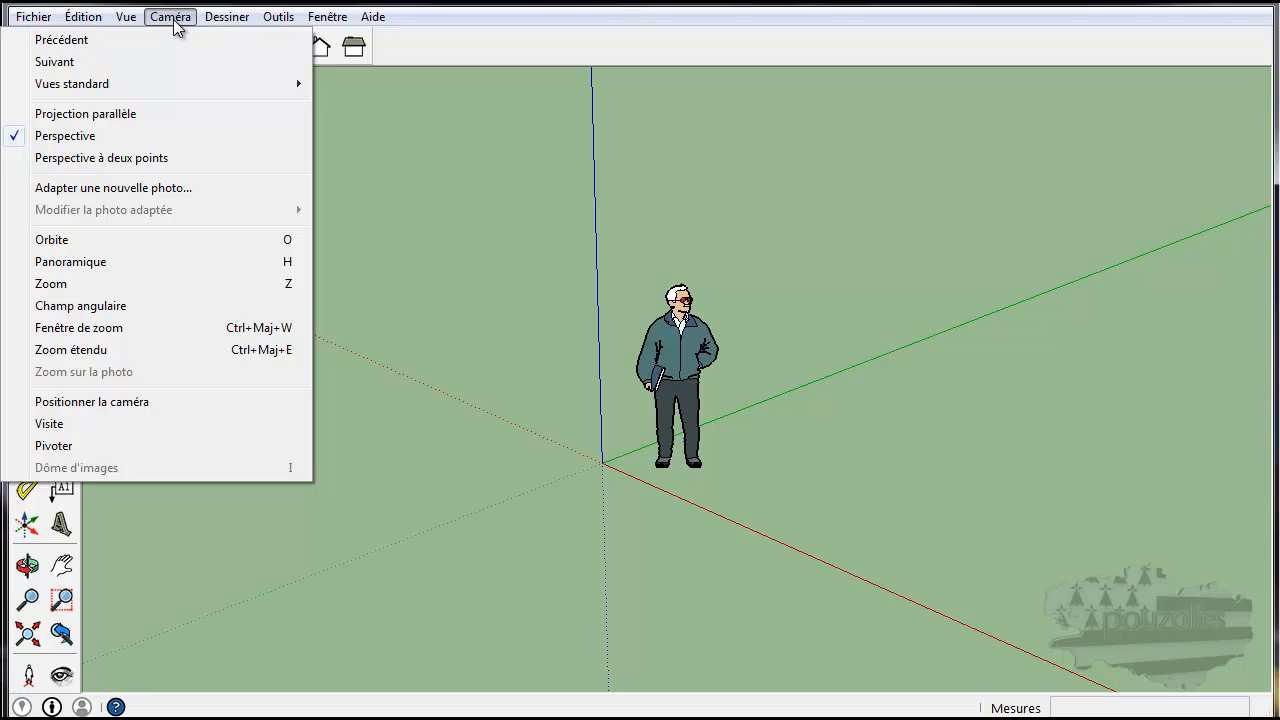
pyautogui.click(174, 27)
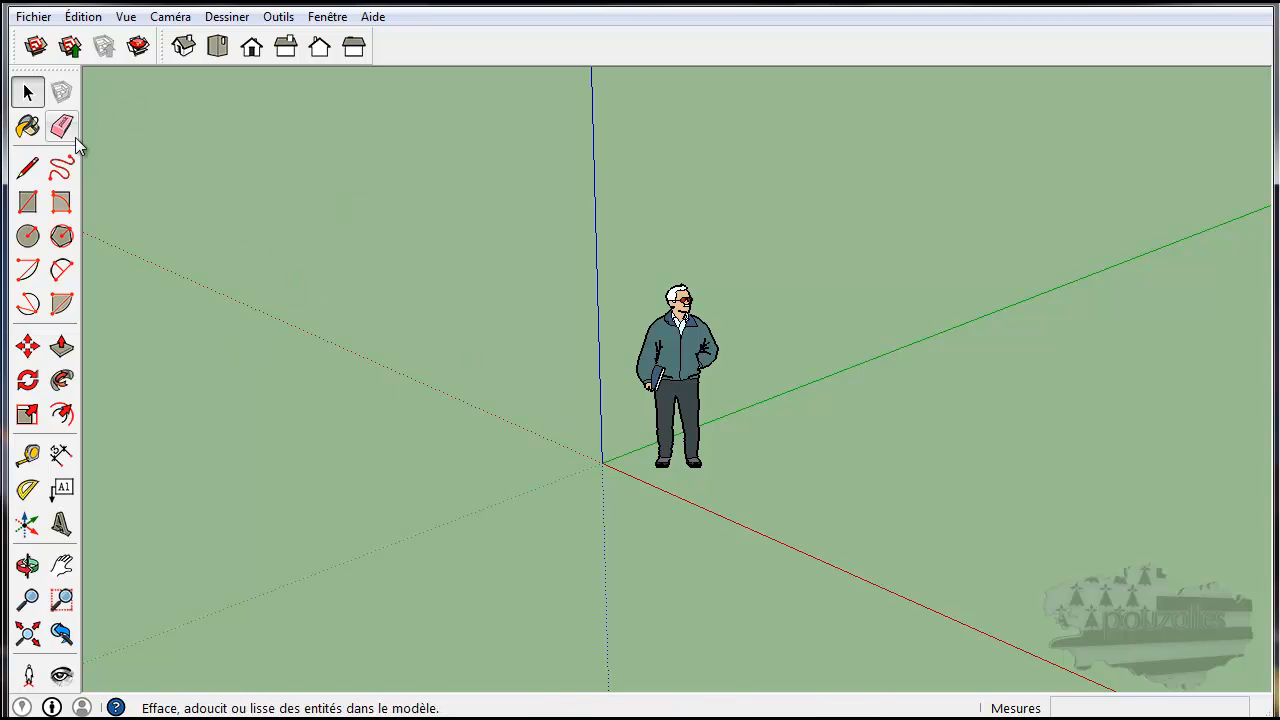
# Step: Draw a rectangle about 1.12 m by 3.13 m starting on the red axis and push/pull it up about 0.98 m
pyautogui.click(27, 202)
pyautogui.click(744, 527)
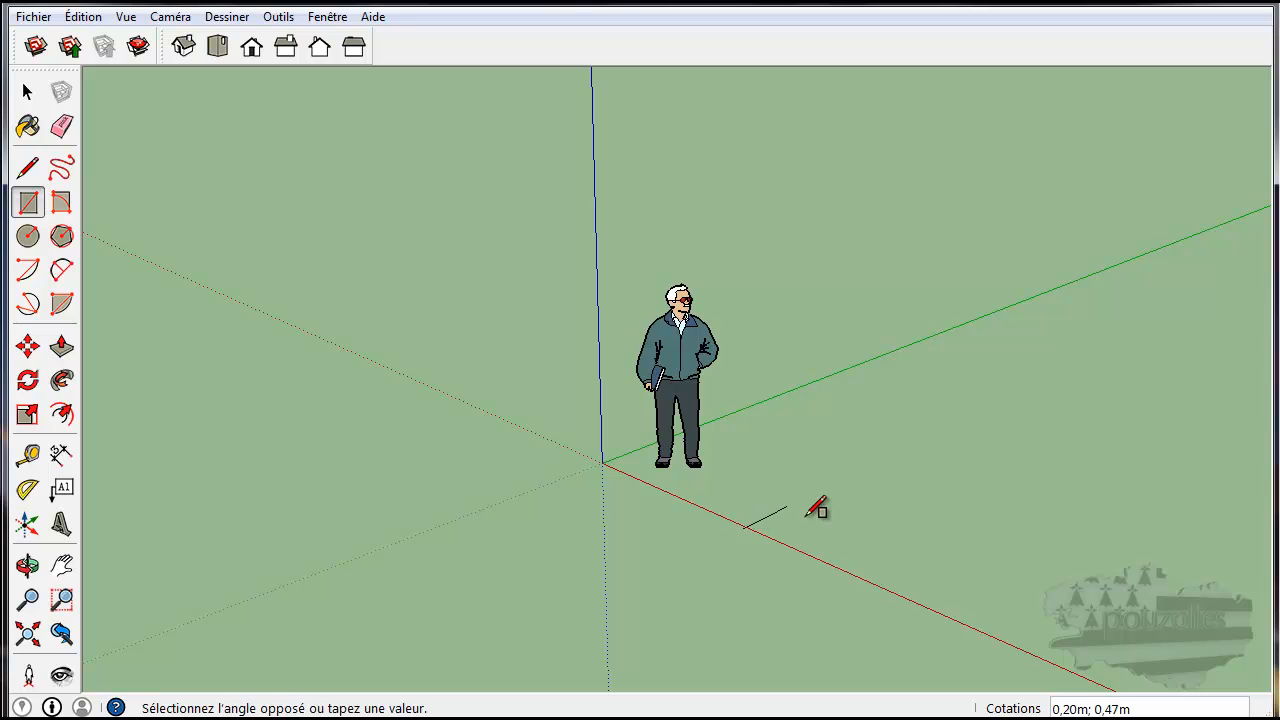
pyautogui.click(1056, 456)
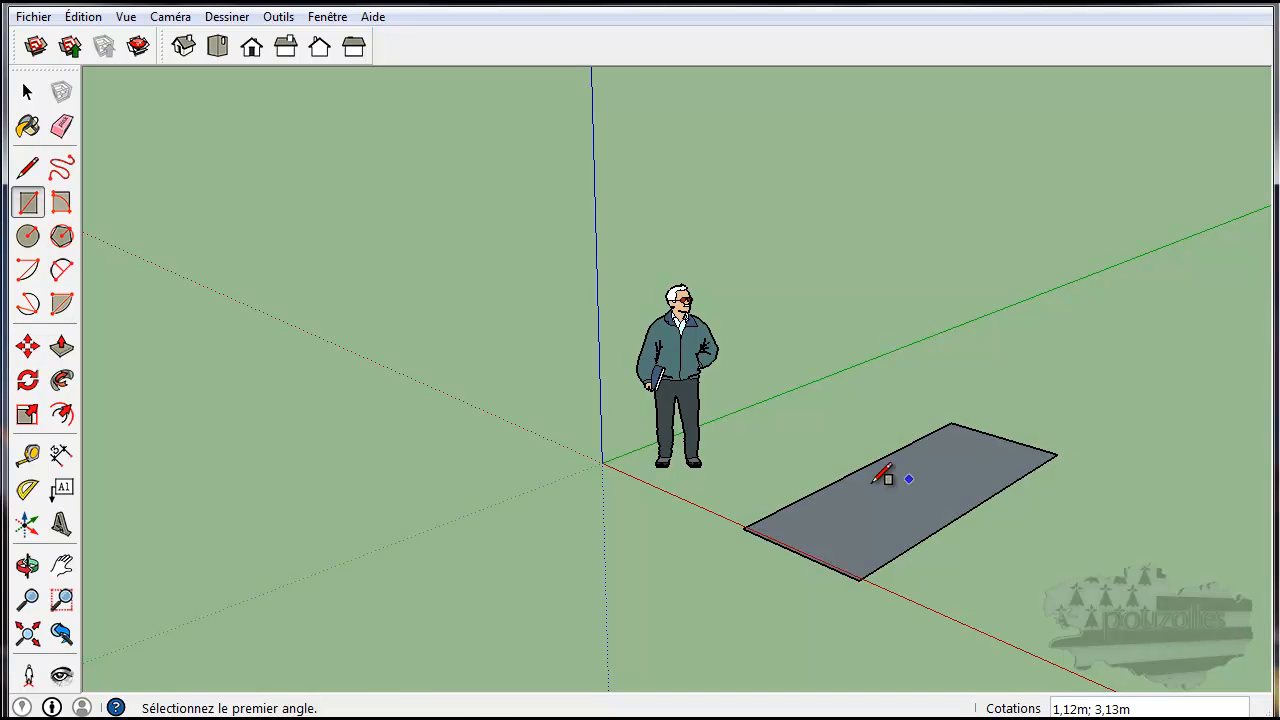
pyautogui.click(62, 346)
pyautogui.click(851, 525)
pyautogui.click(840, 418)
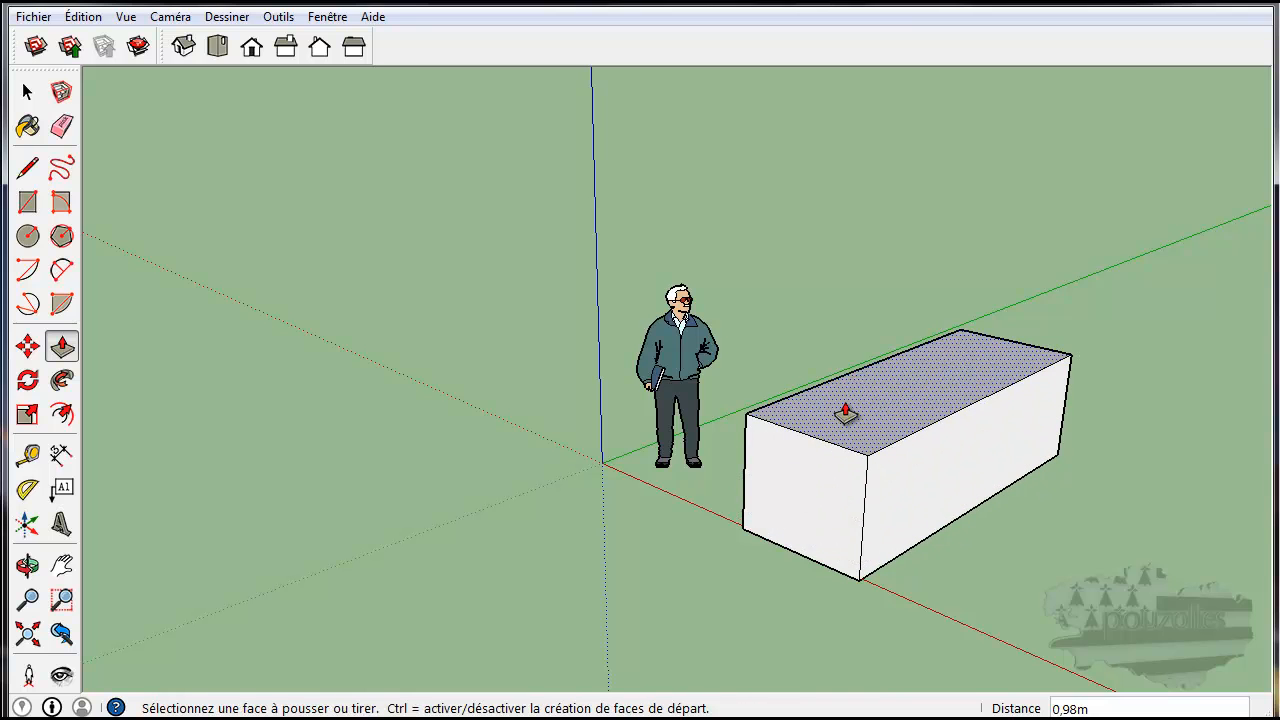
# Step: Draw a corner arc of about 0.56 m radius on the box's front end face and push the cut-off corner about 3.16 m through the box
pyautogui.click(60, 270)
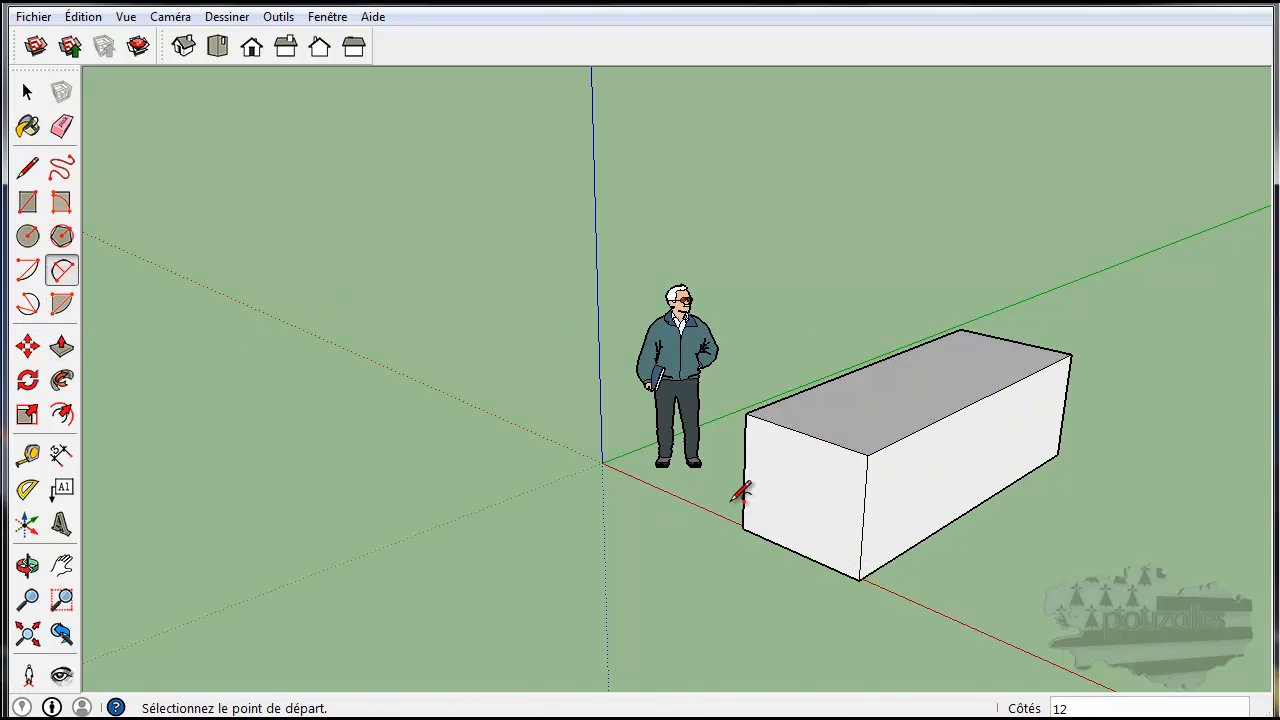
pyautogui.click(805, 431)
pyautogui.click(862, 527)
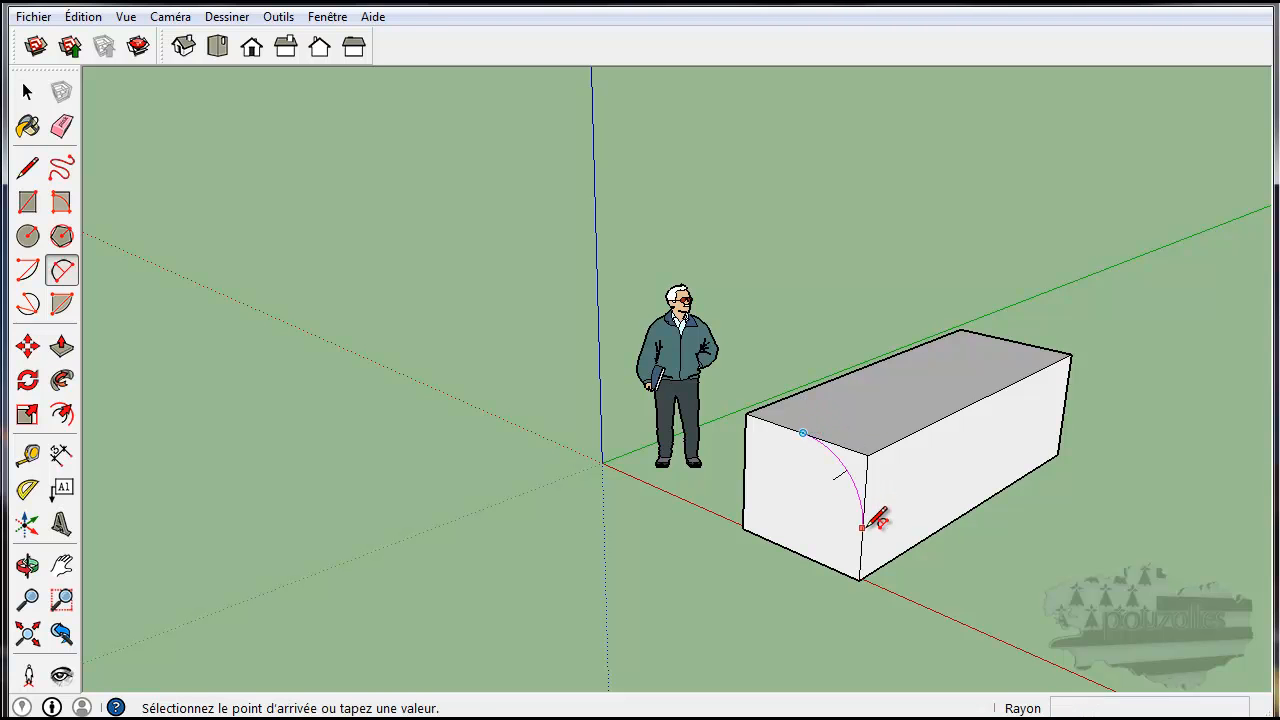
pyautogui.click(868, 481)
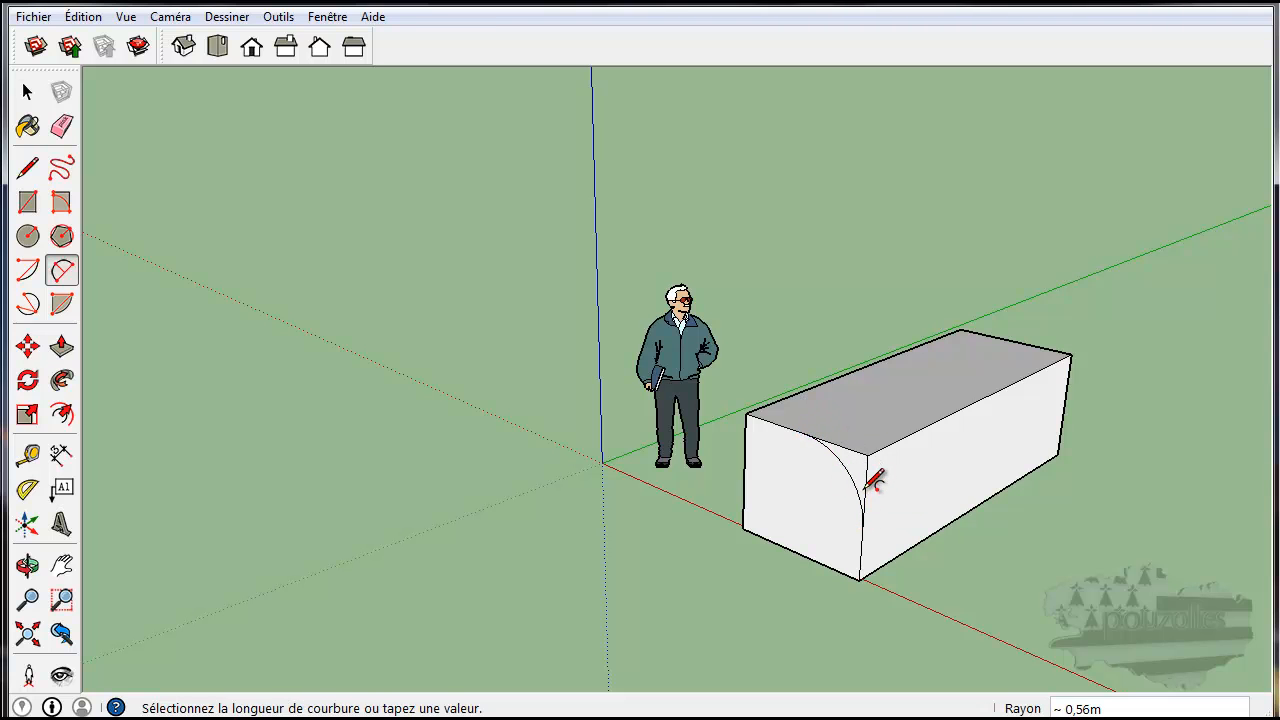
pyautogui.click(61, 346)
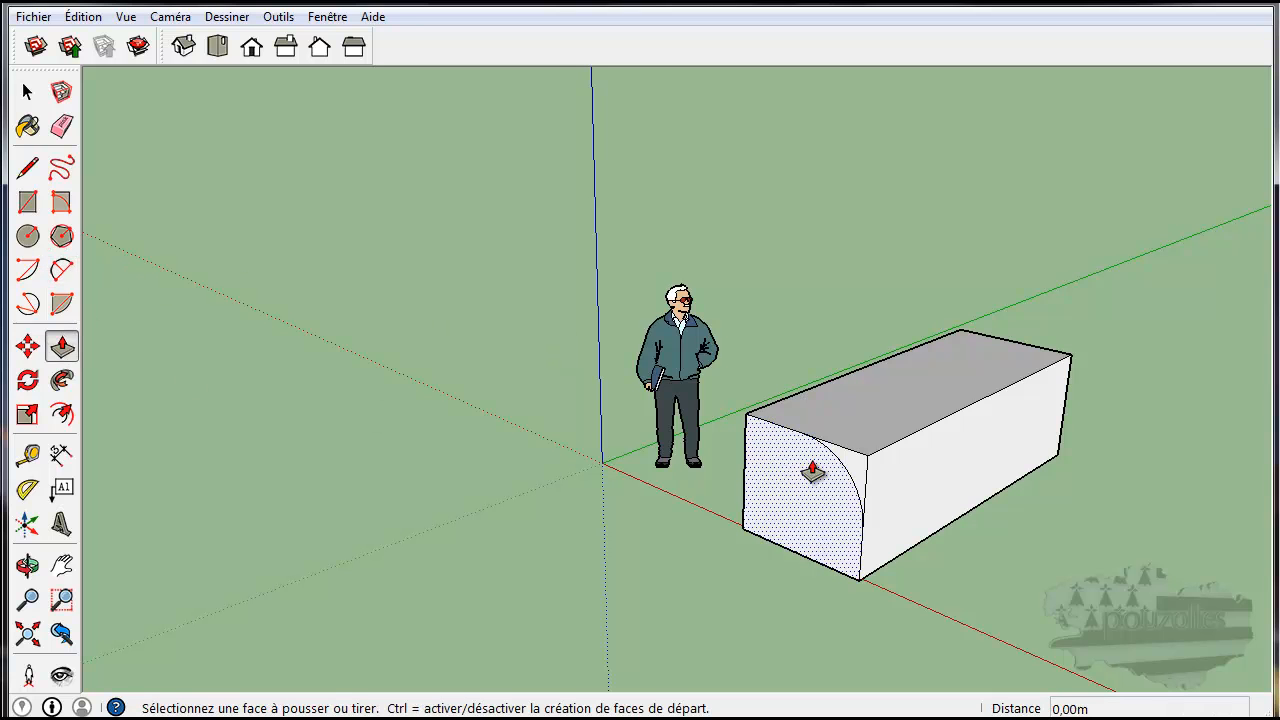
pyautogui.click(857, 460)
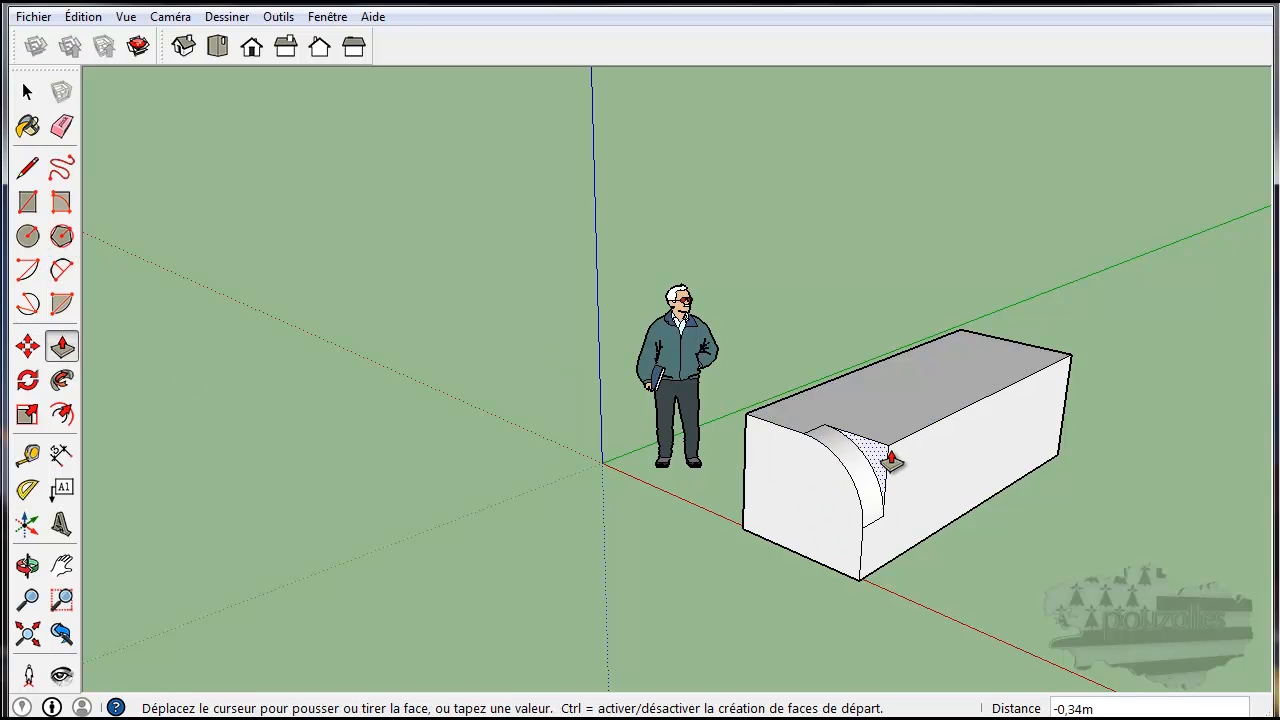
pyautogui.click(1072, 395)
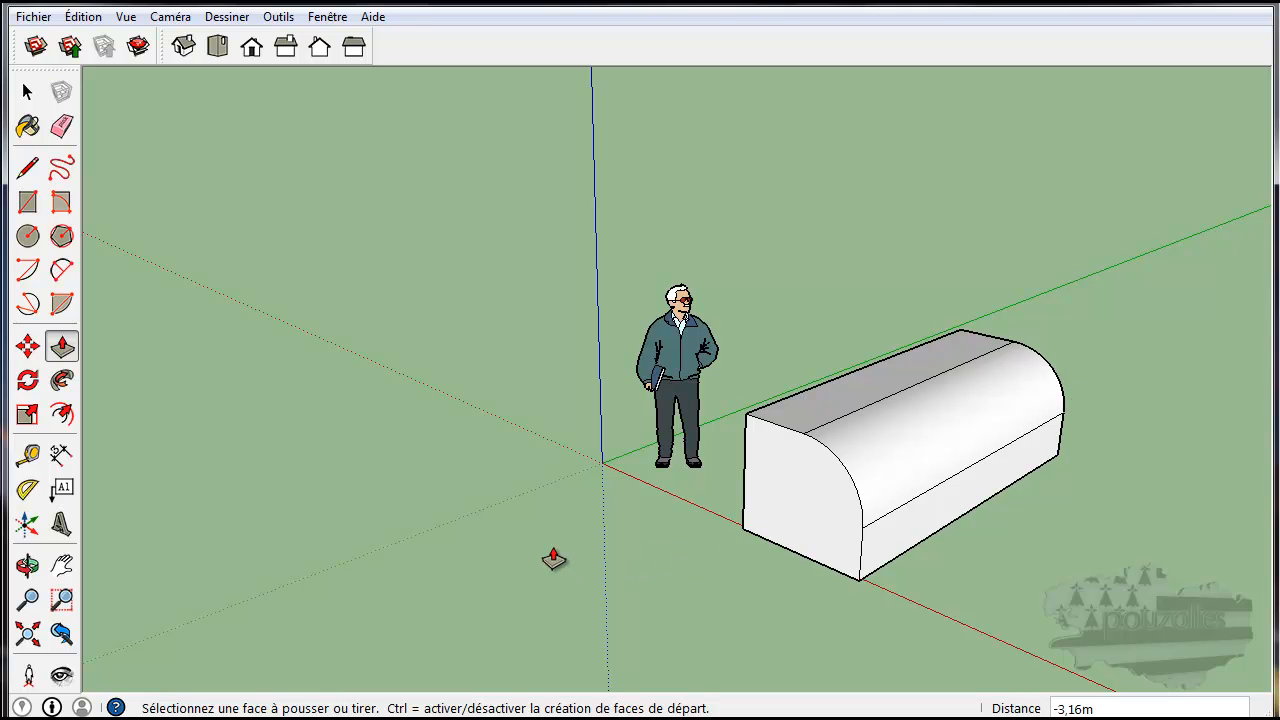
pyautogui.click(27, 92)
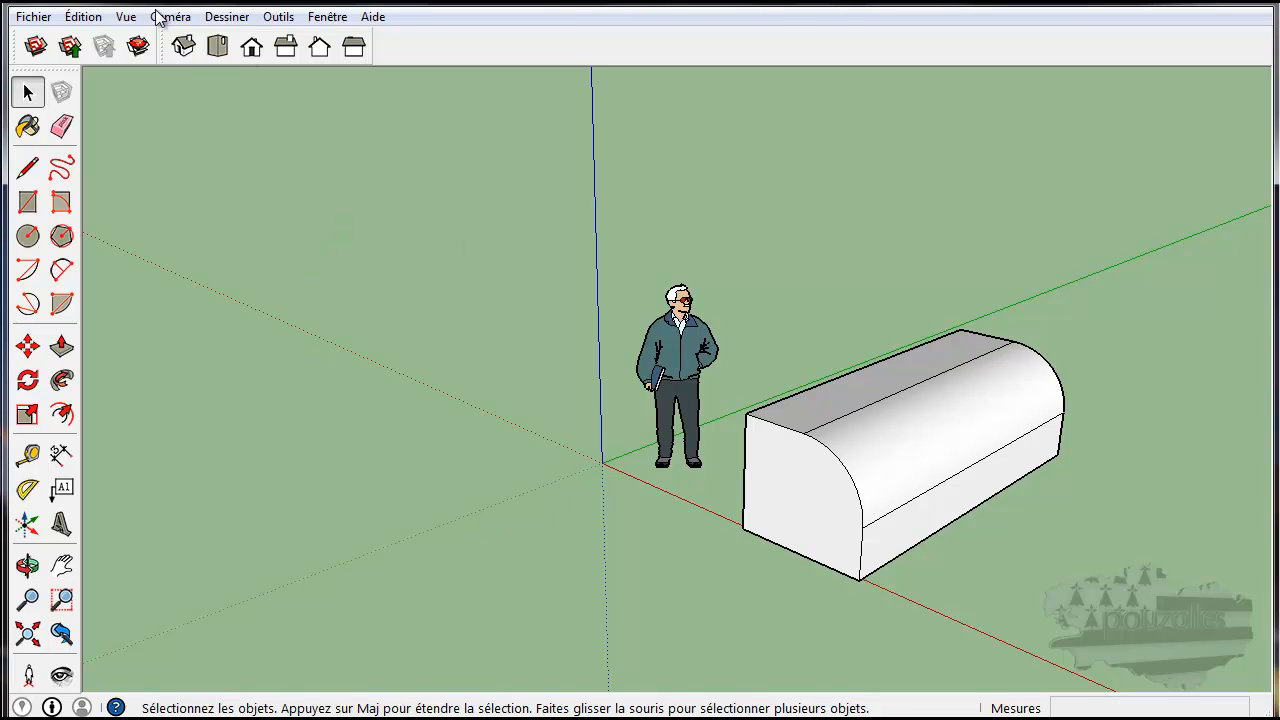
# Step: Examine the rounded block in the isometric, top, front, right, back and left standard views, ending on the front view
pyautogui.click(180, 46)
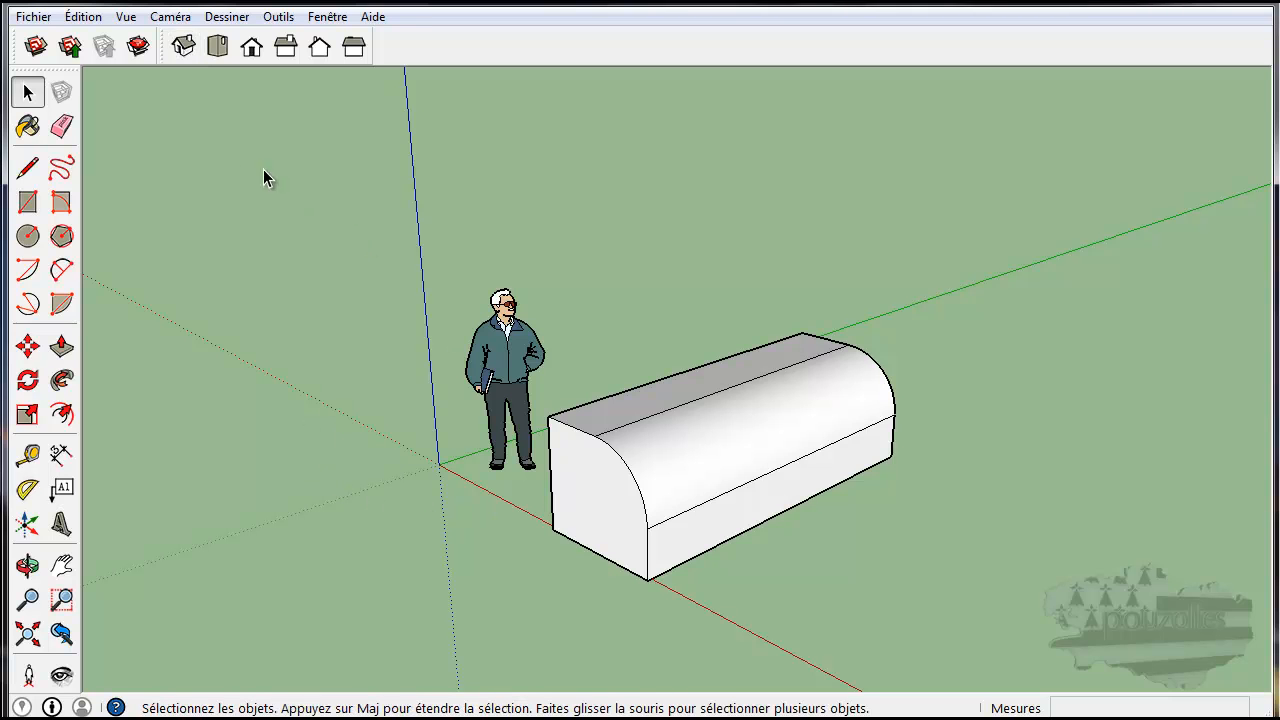
pyautogui.click(218, 47)
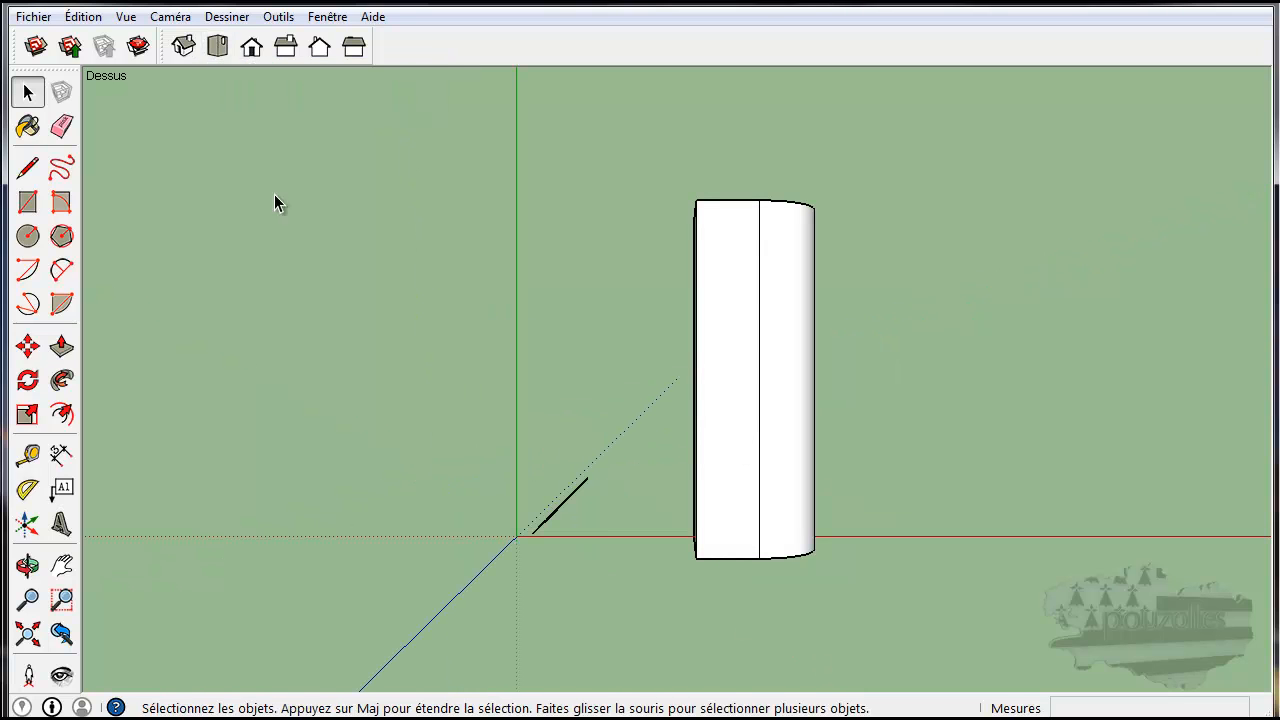
pyautogui.click(251, 47)
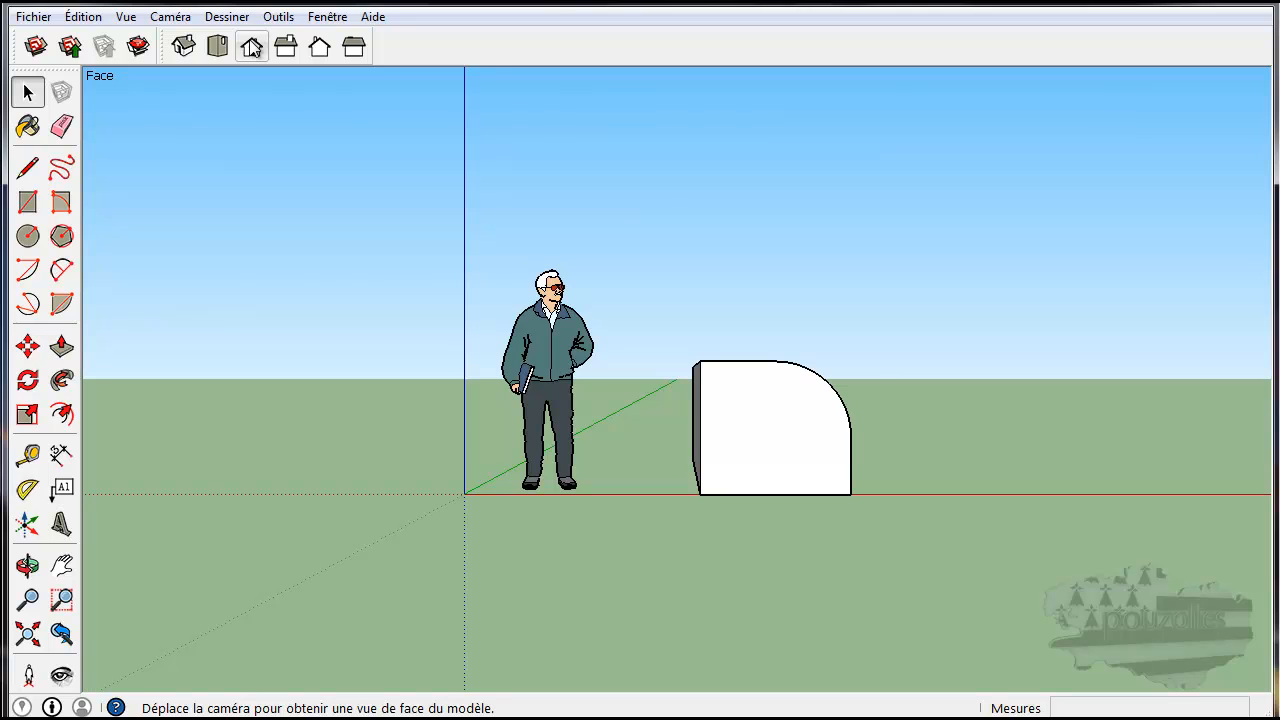
pyautogui.click(285, 47)
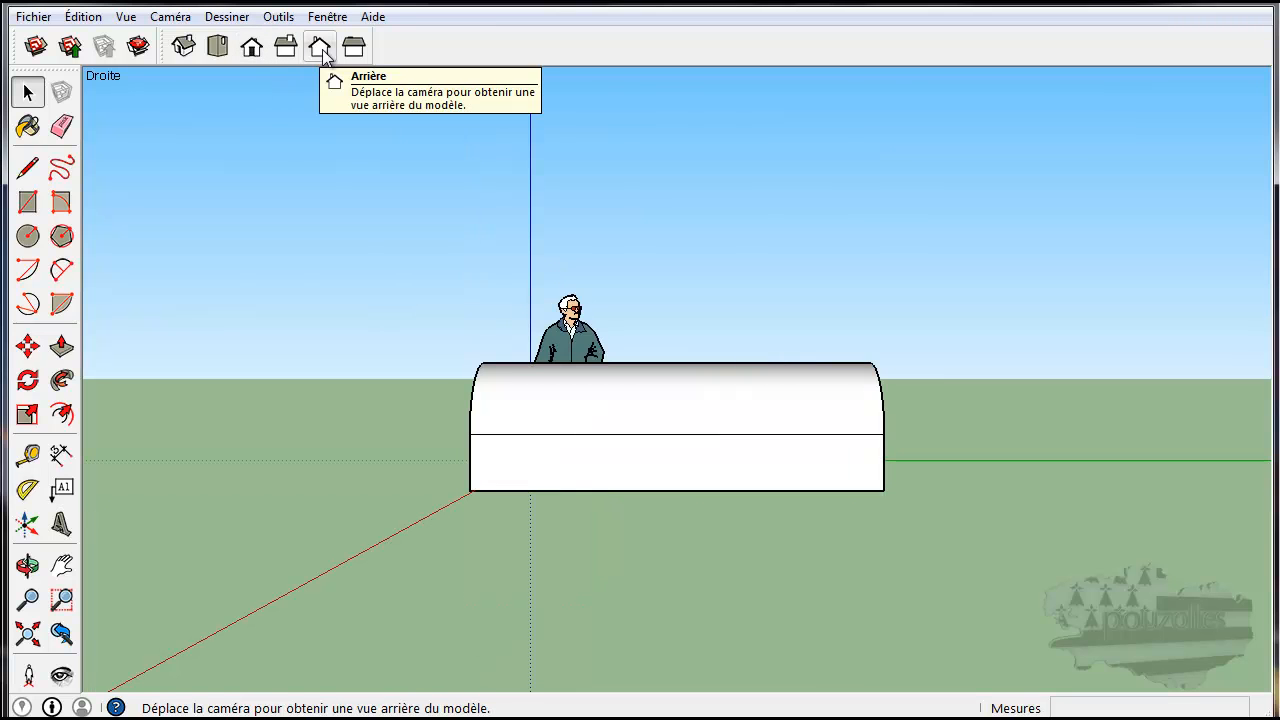
pyautogui.click(354, 47)
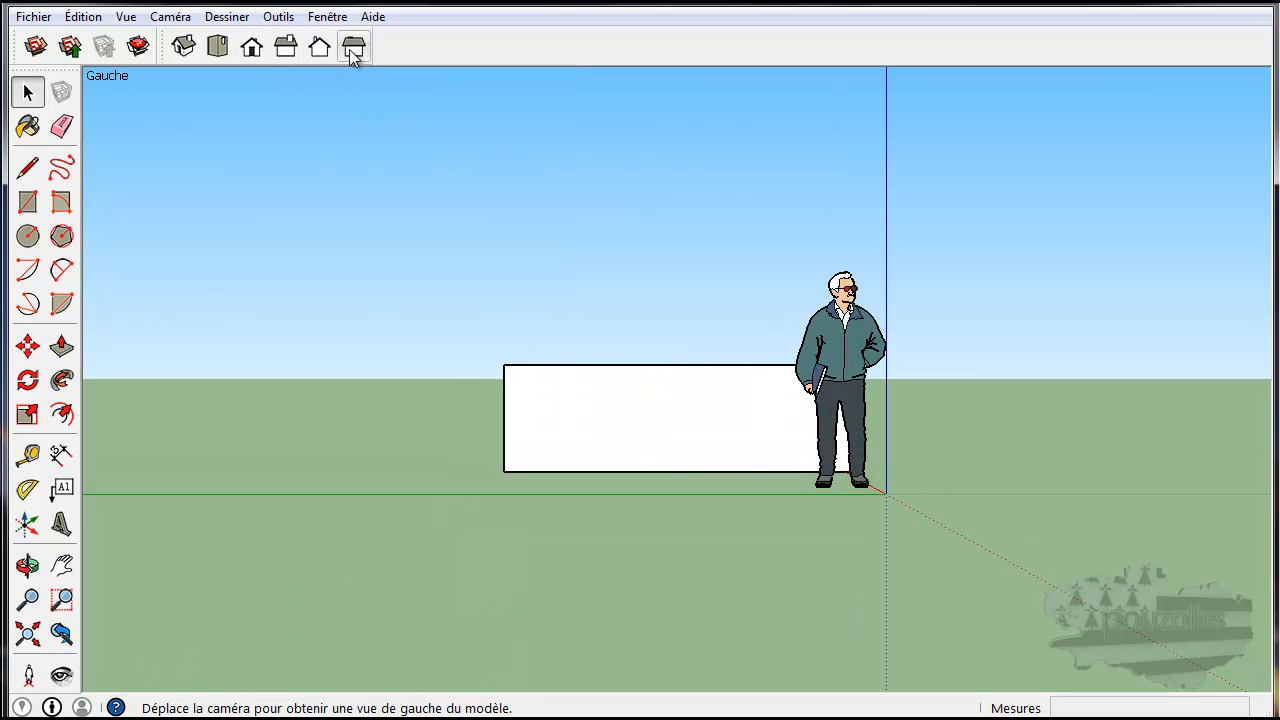
pyautogui.click(185, 48)
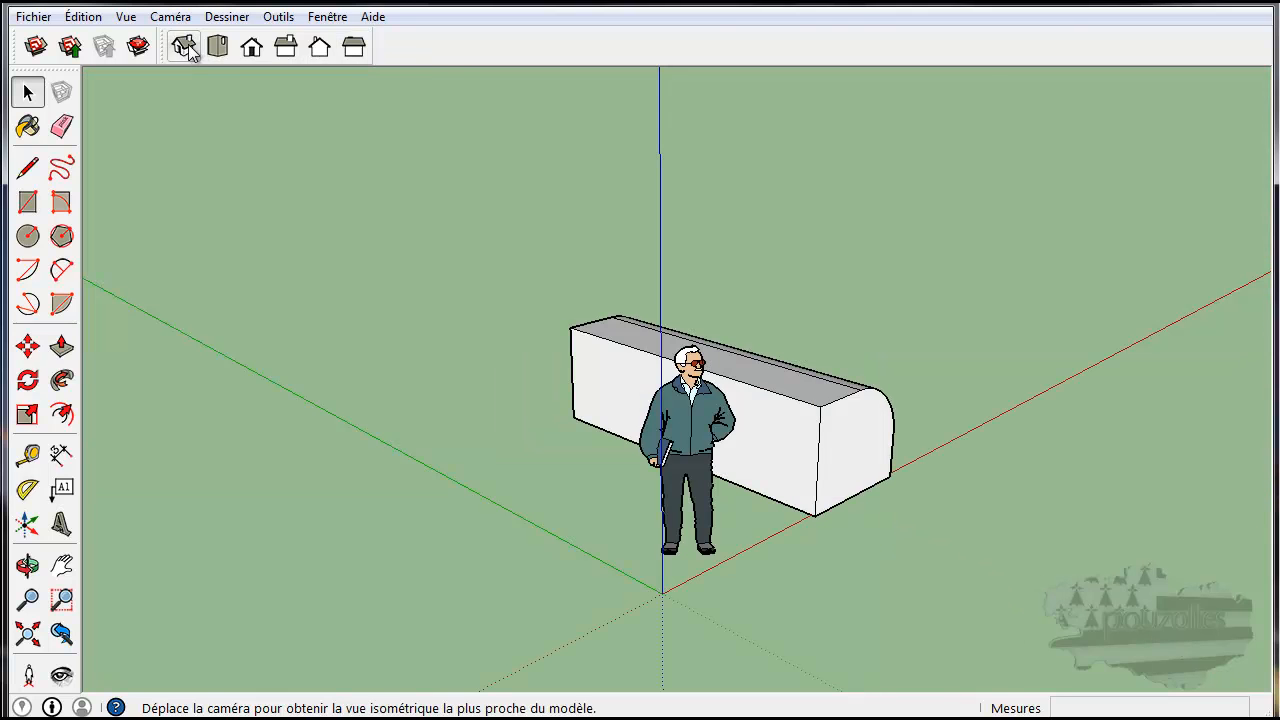
pyautogui.click(252, 50)
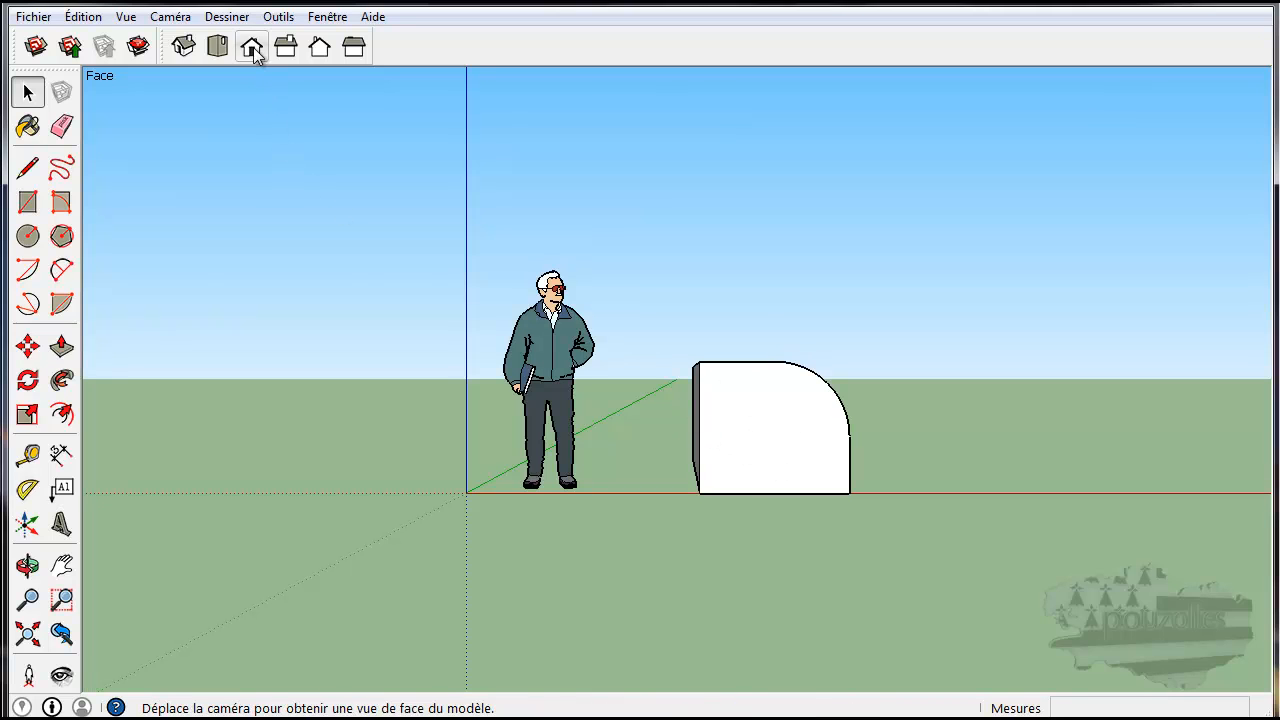
pyautogui.click(285, 50)
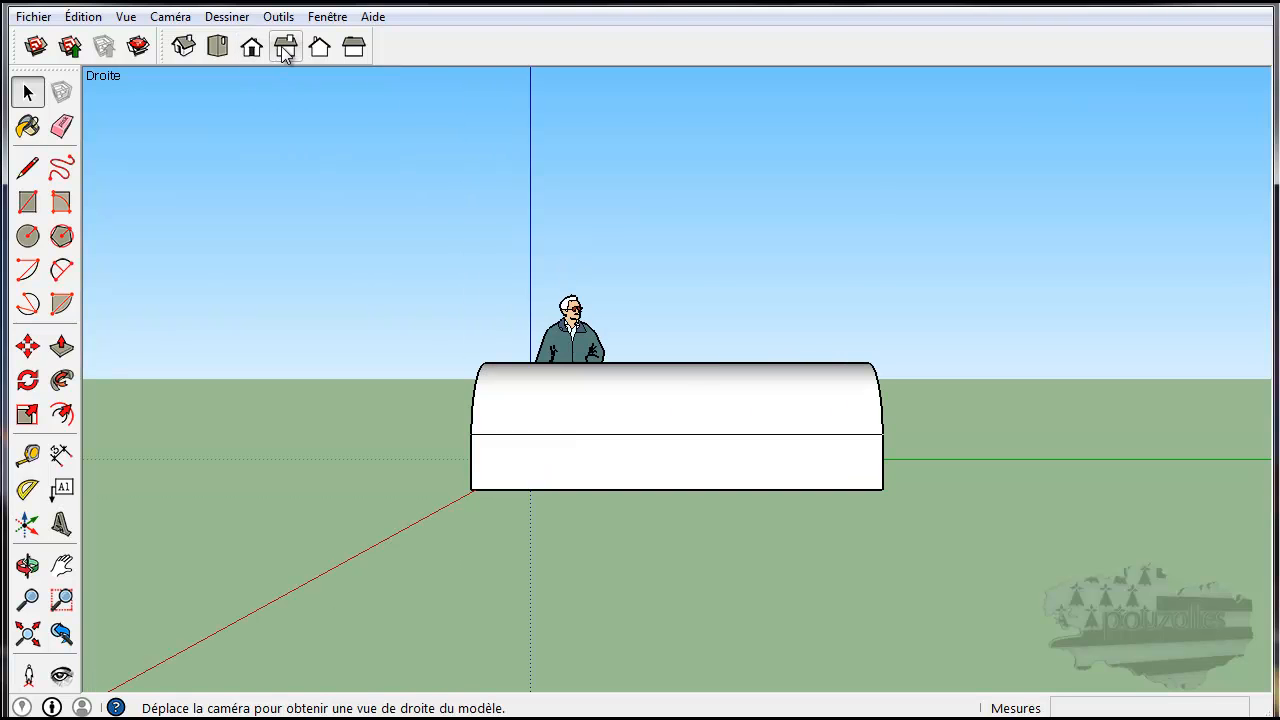
pyautogui.click(319, 49)
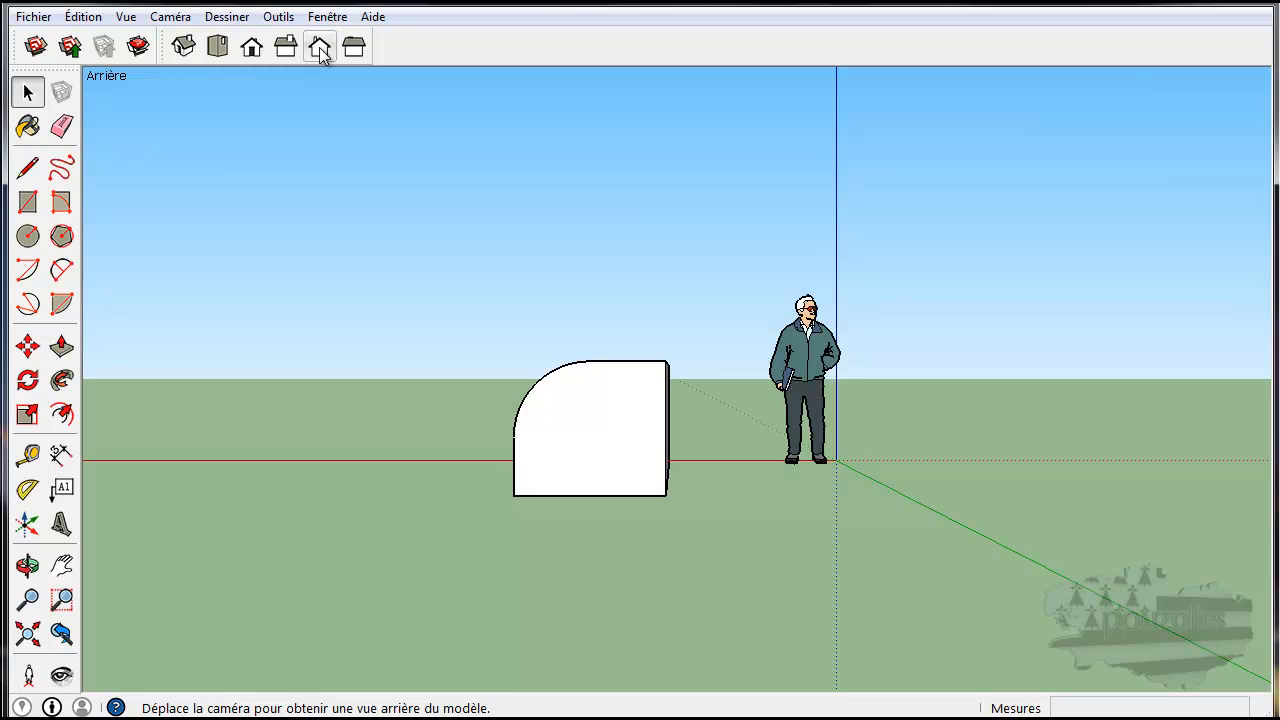
pyautogui.click(354, 46)
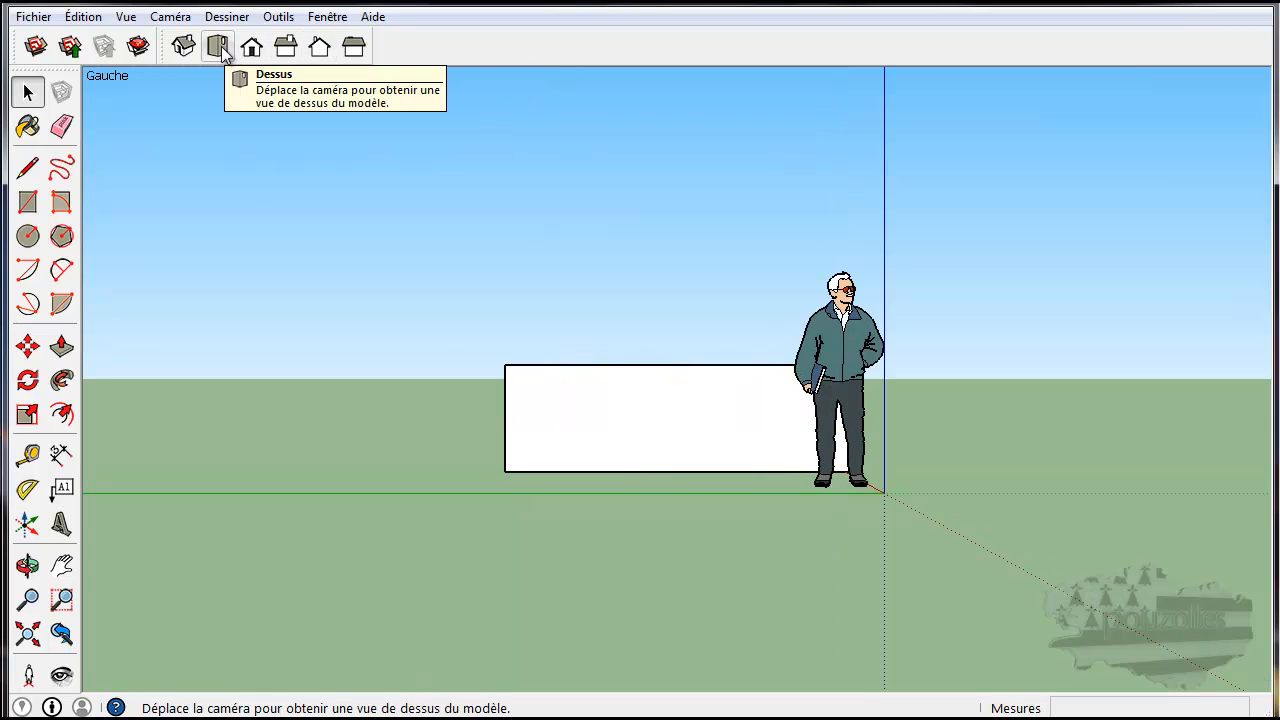
pyautogui.click(250, 50)
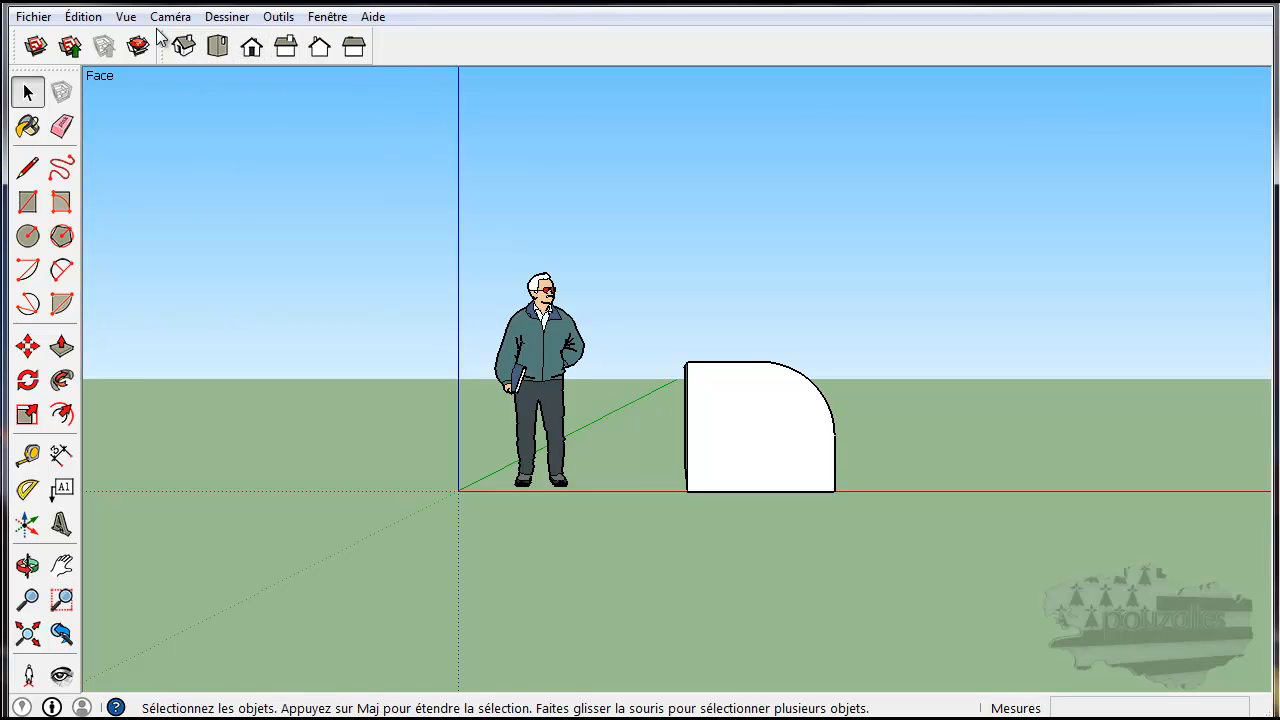
# Step: Examine the block's front view in parallel projection and restore the perspective projection
pyautogui.click(127, 18)
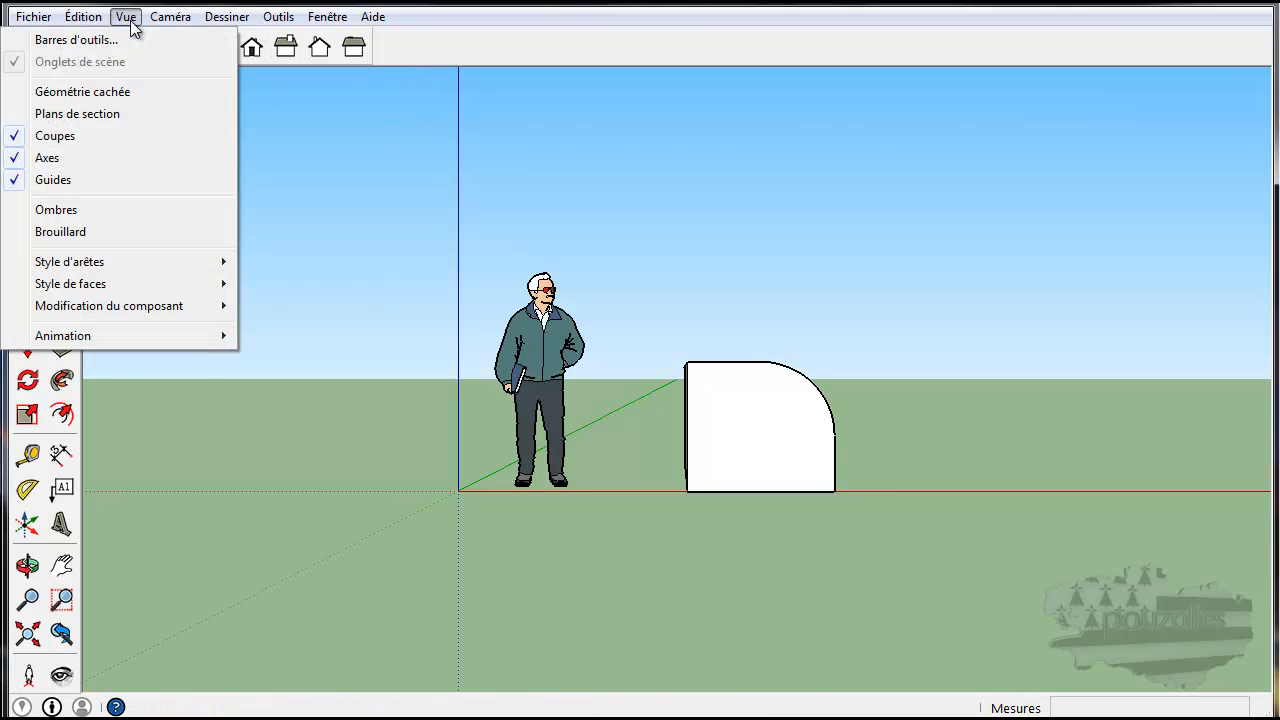
pyautogui.moveTo(171, 26)
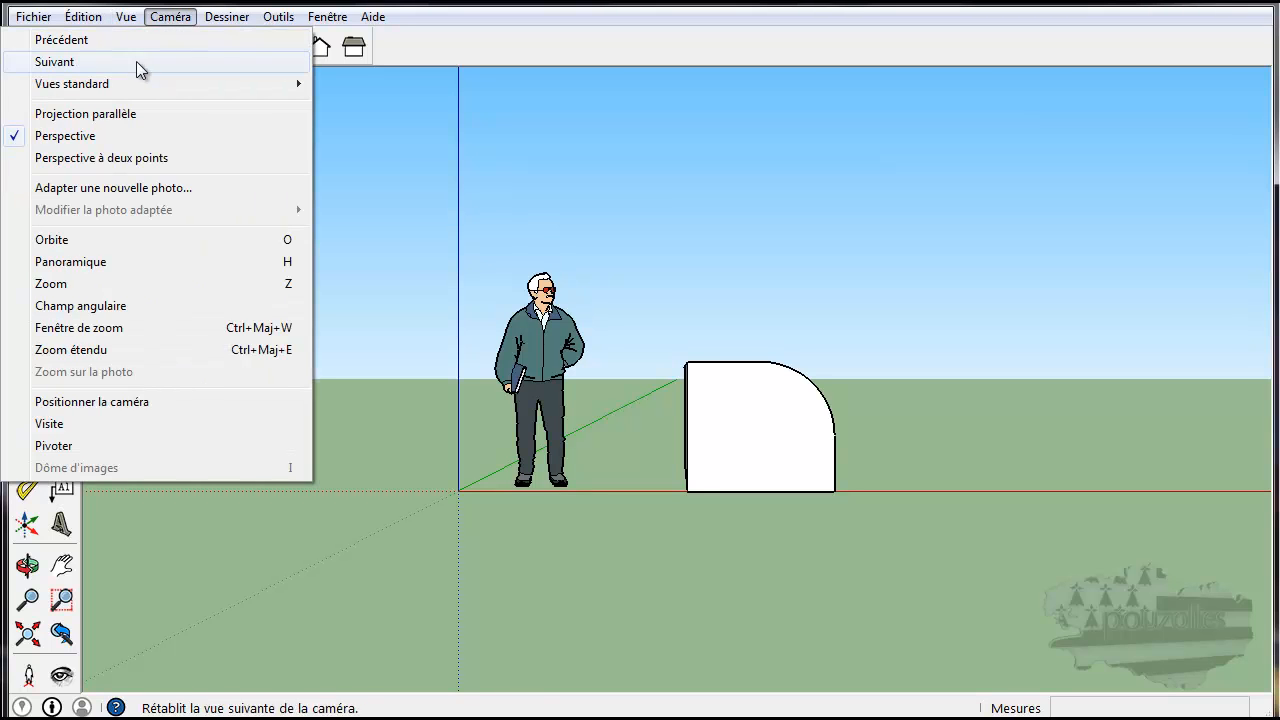
pyautogui.click(123, 116)
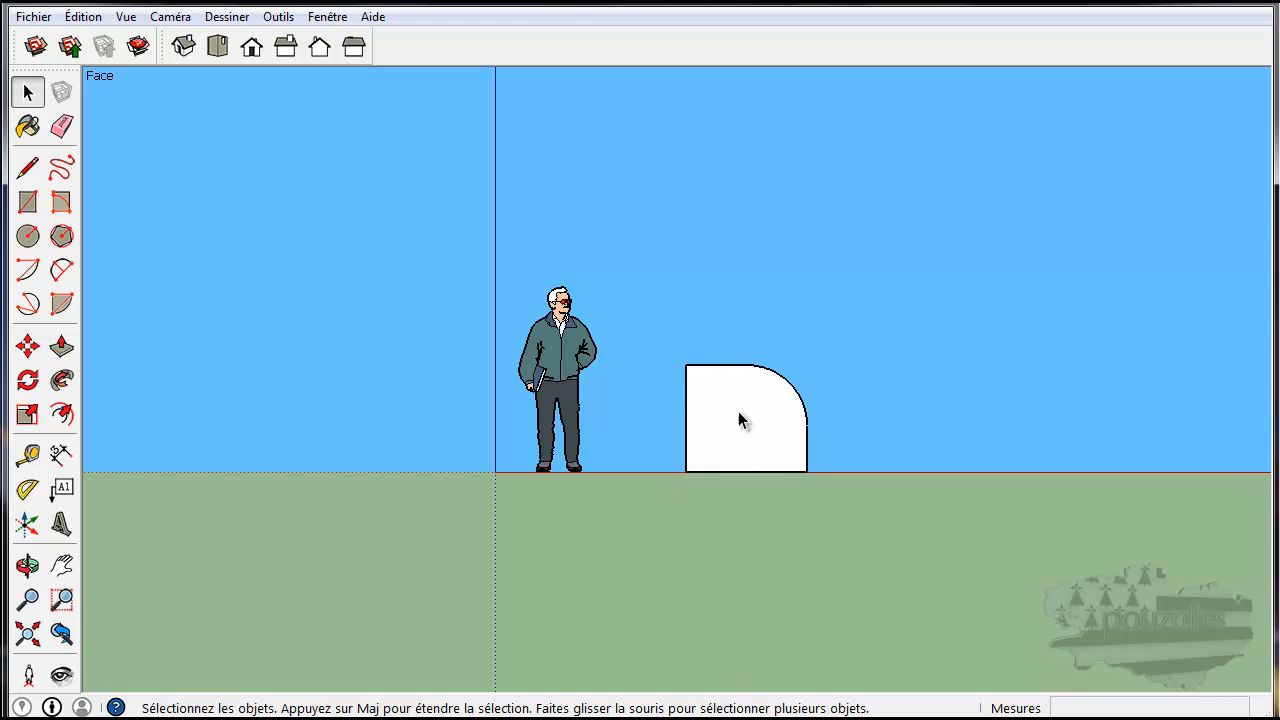
pyautogui.scroll(5, 740, 430)
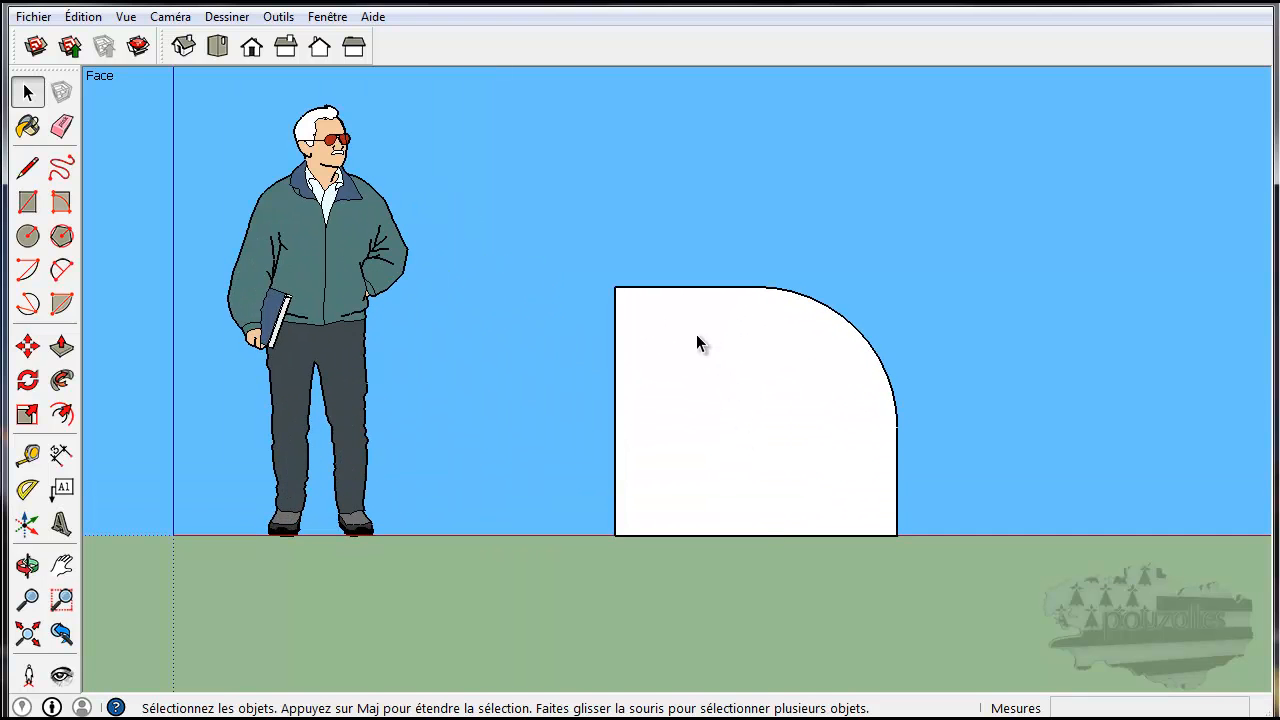
pyautogui.scroll(-3, 698, 343)
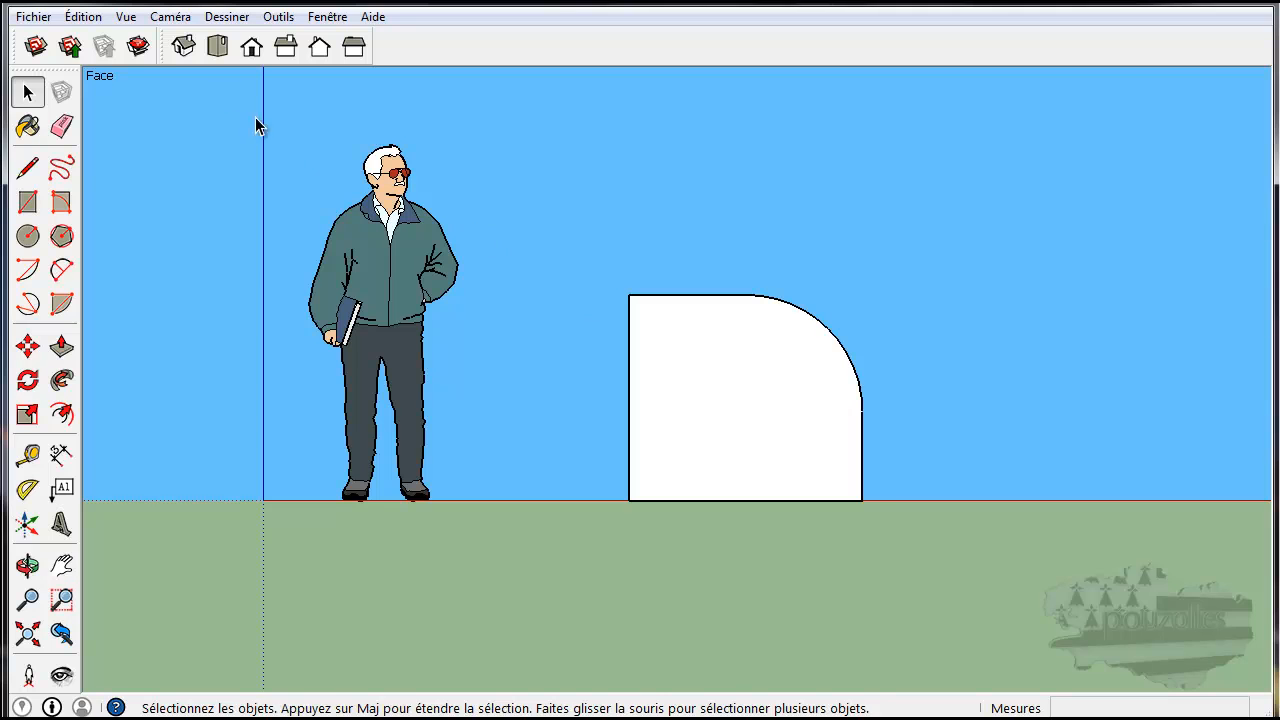
pyautogui.click(162, 17)
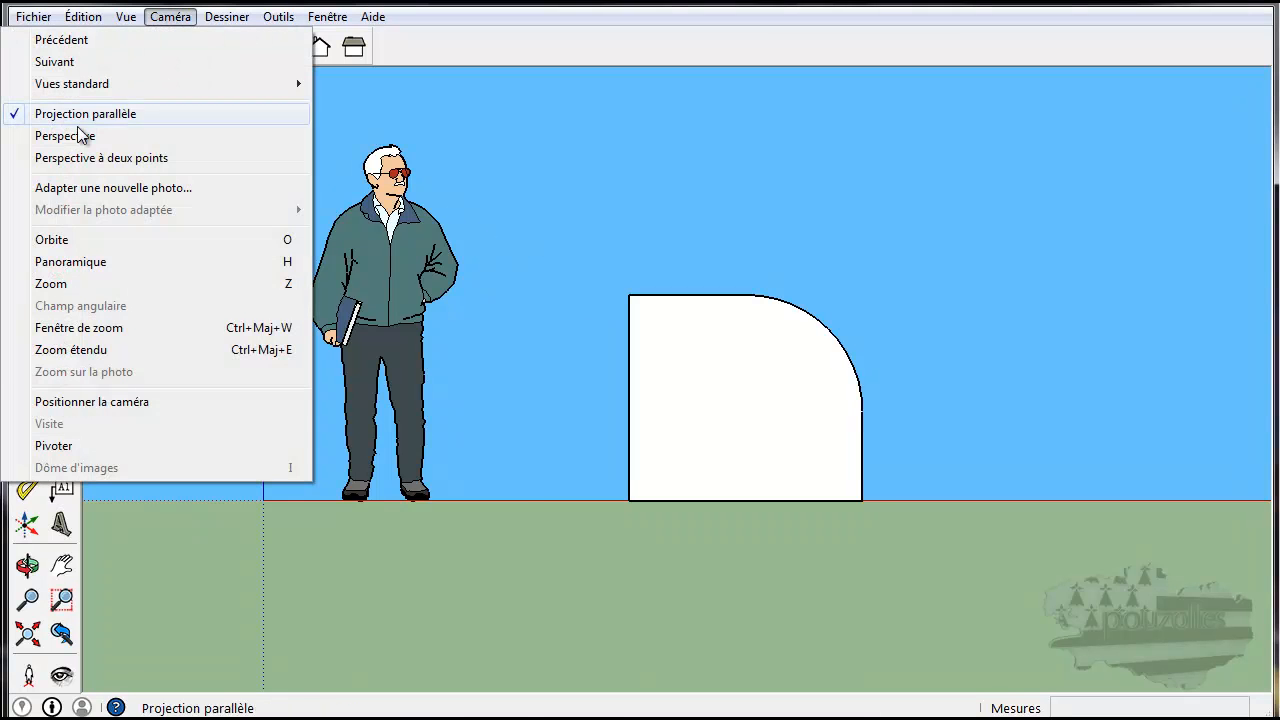
pyautogui.click(82, 136)
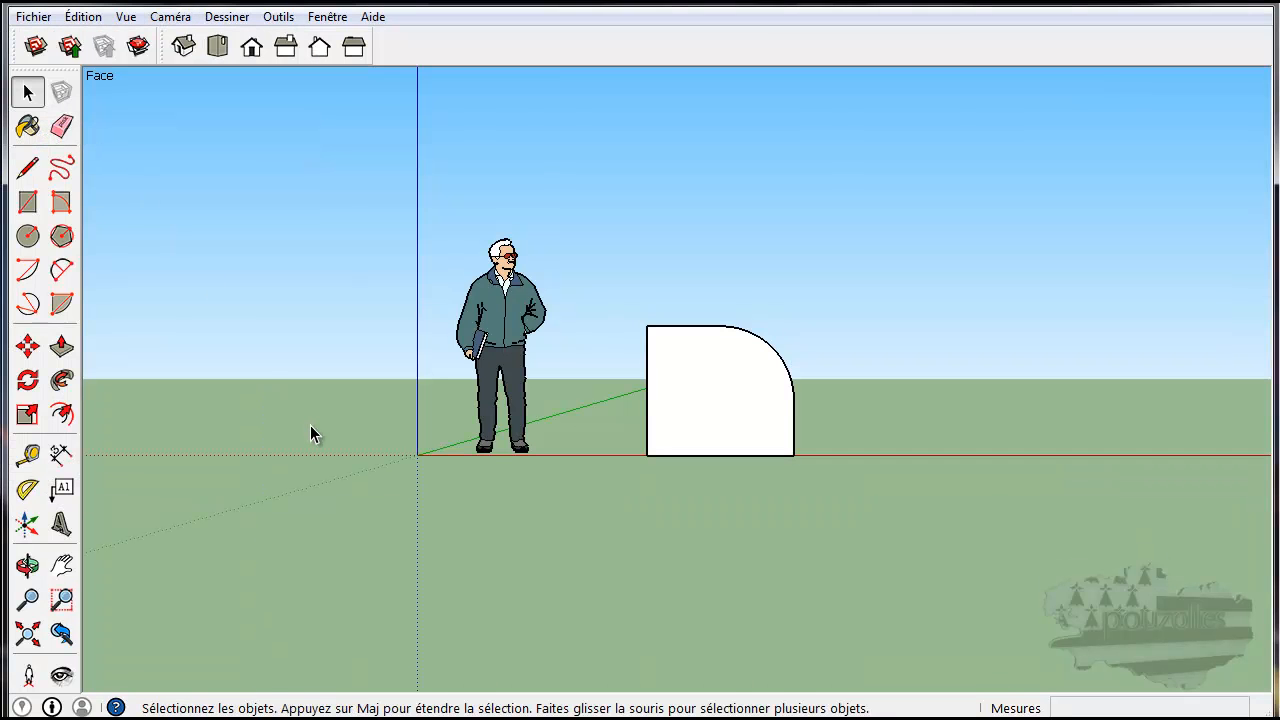
# Step: Examine the block's long flat side and front end in perspective from several orbit angles and zoom distances
pyautogui.press('o')
pyautogui.moveTo(323, 437); pyautogui.dragTo(385, 497)
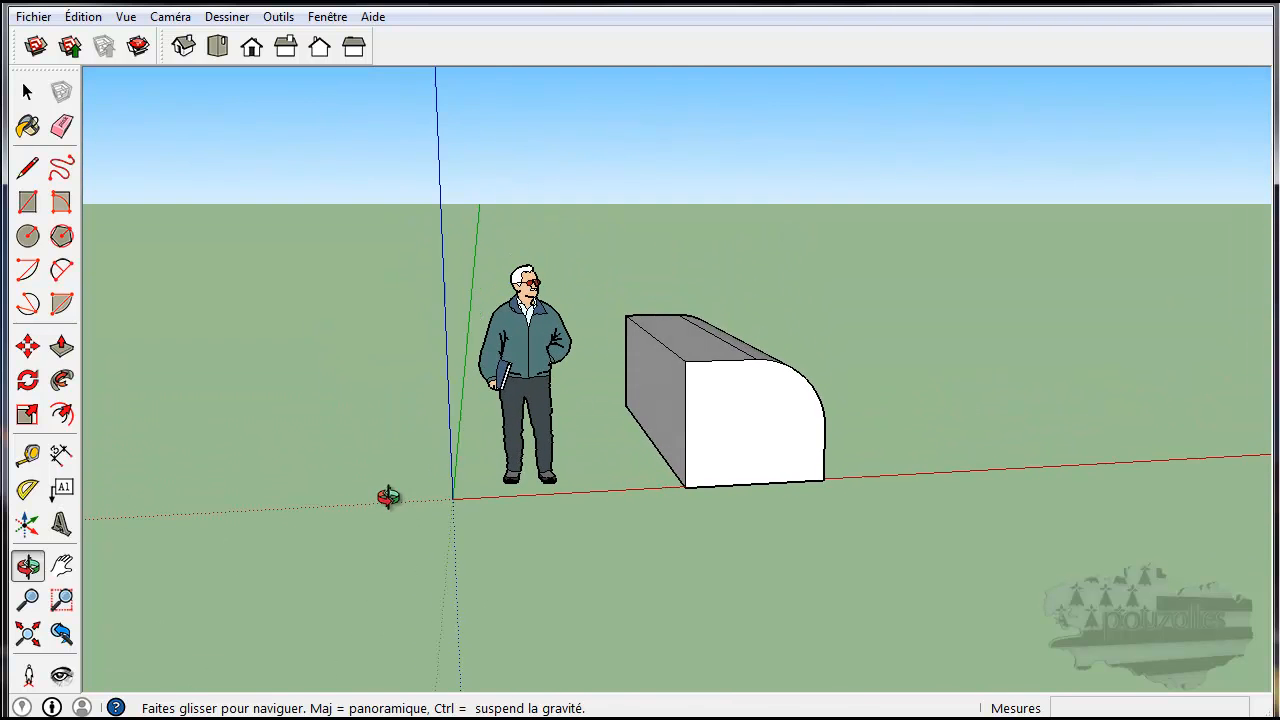
pyautogui.press('space')
pyautogui.scroll(4, 775, 490)
pyautogui.scroll(-5, 775, 487)
pyautogui.press('o')
pyautogui.moveTo(623, 549); pyautogui.dragTo(637, 523)
pyautogui.press('space')
pyautogui.scroll(3, 660, 502)
pyautogui.scroll(-4, 660, 502)
pyautogui.scroll(3, 657, 496)
pyautogui.scroll(-3, 655, 496)
pyautogui.scroll(2, 651, 497)
pyautogui.scroll(-3, 654, 497)
pyautogui.scroll(4, 651, 497)
pyautogui.scroll(-3, 650, 497)
pyautogui.scroll(3, 650, 497)
pyautogui.scroll(-3, 650, 497)
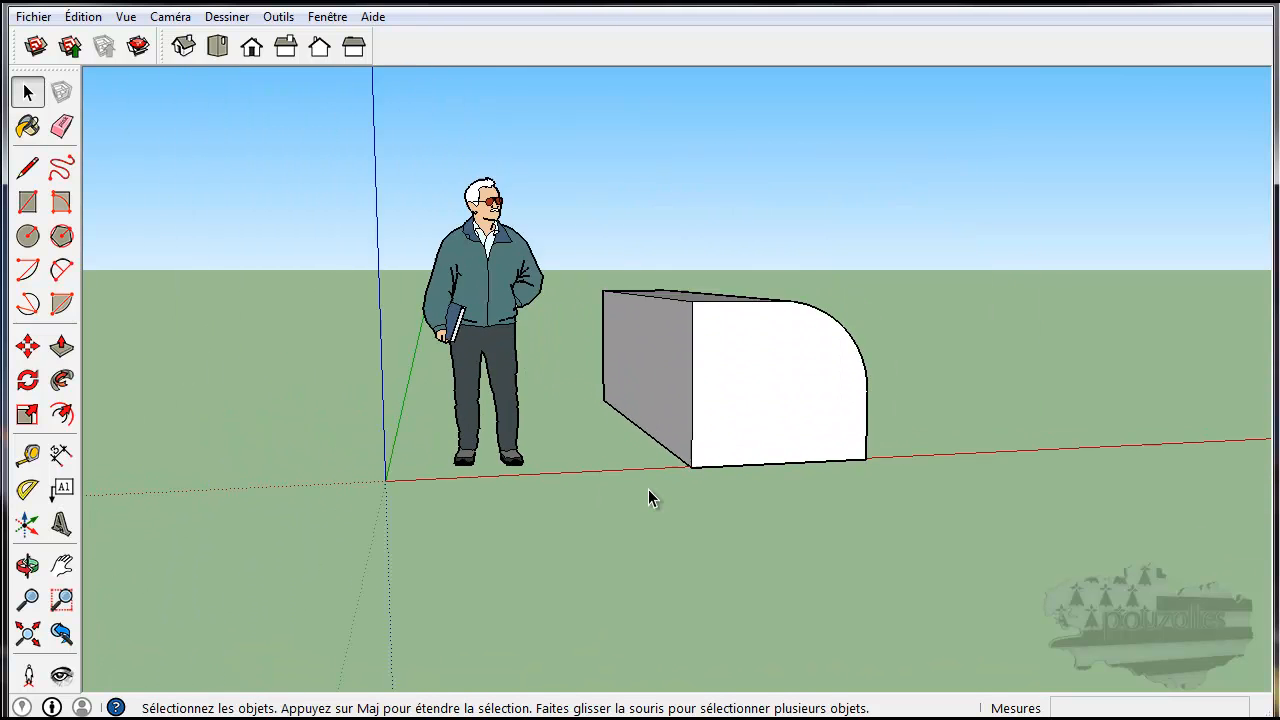
pyautogui.scroll(3, 650, 497)
pyautogui.scroll(-3, 649, 495)
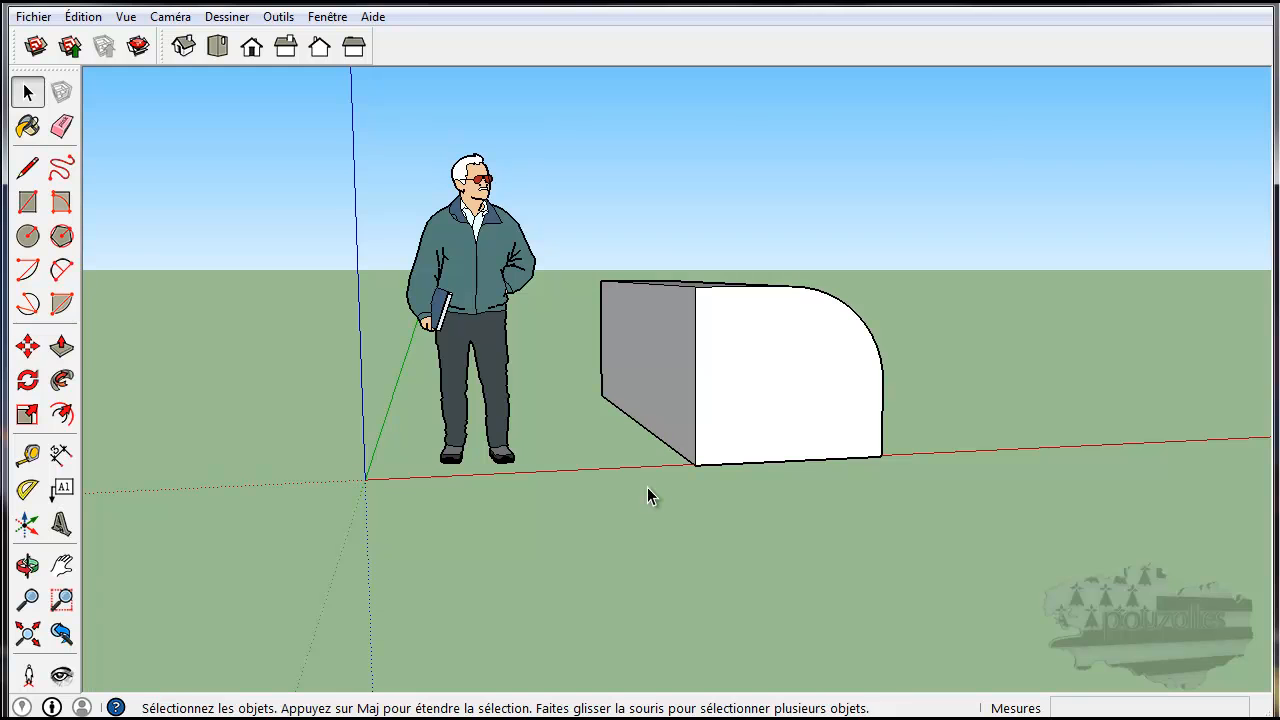
# Step: Orbit to a raised perspective view showing the block's front end, flat top and rounded edge
pyautogui.press('o')
pyautogui.moveTo(647, 488); pyautogui.dragTo(543, 572)
pyautogui.press('space')
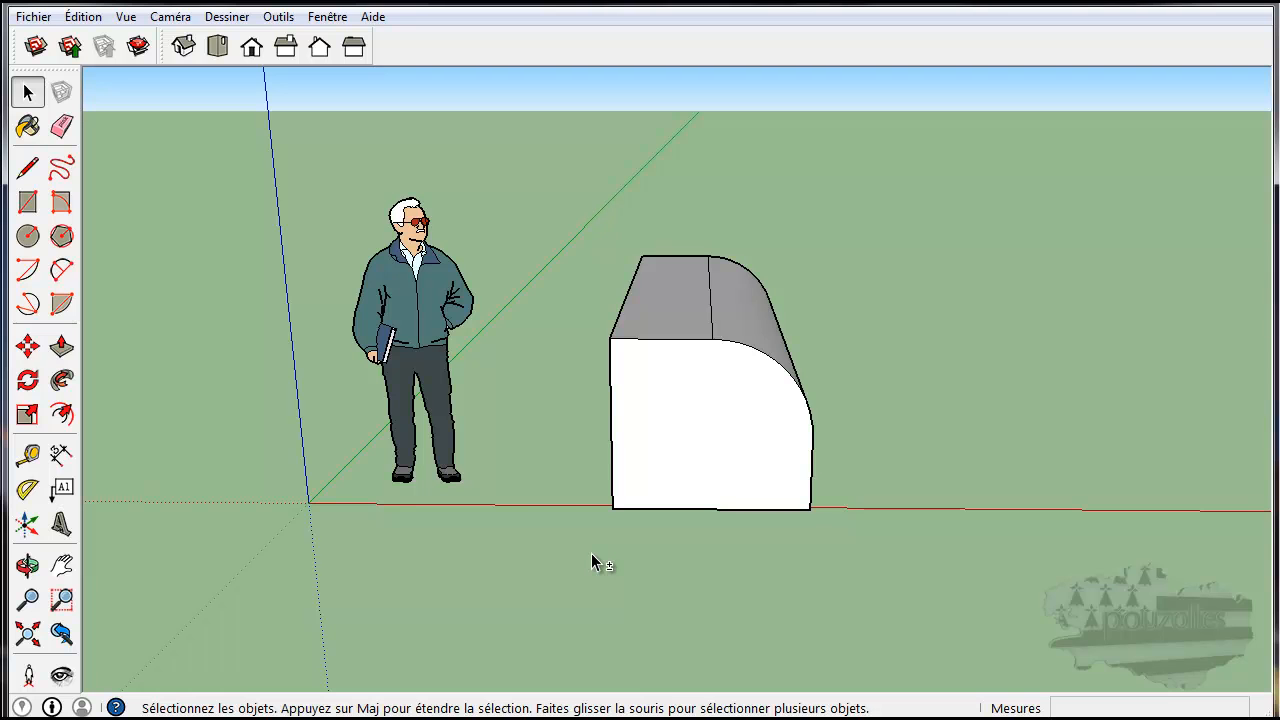
pyautogui.press('o')
pyautogui.moveTo(586, 551); pyautogui.dragTo(626, 568)
pyautogui.press('space')
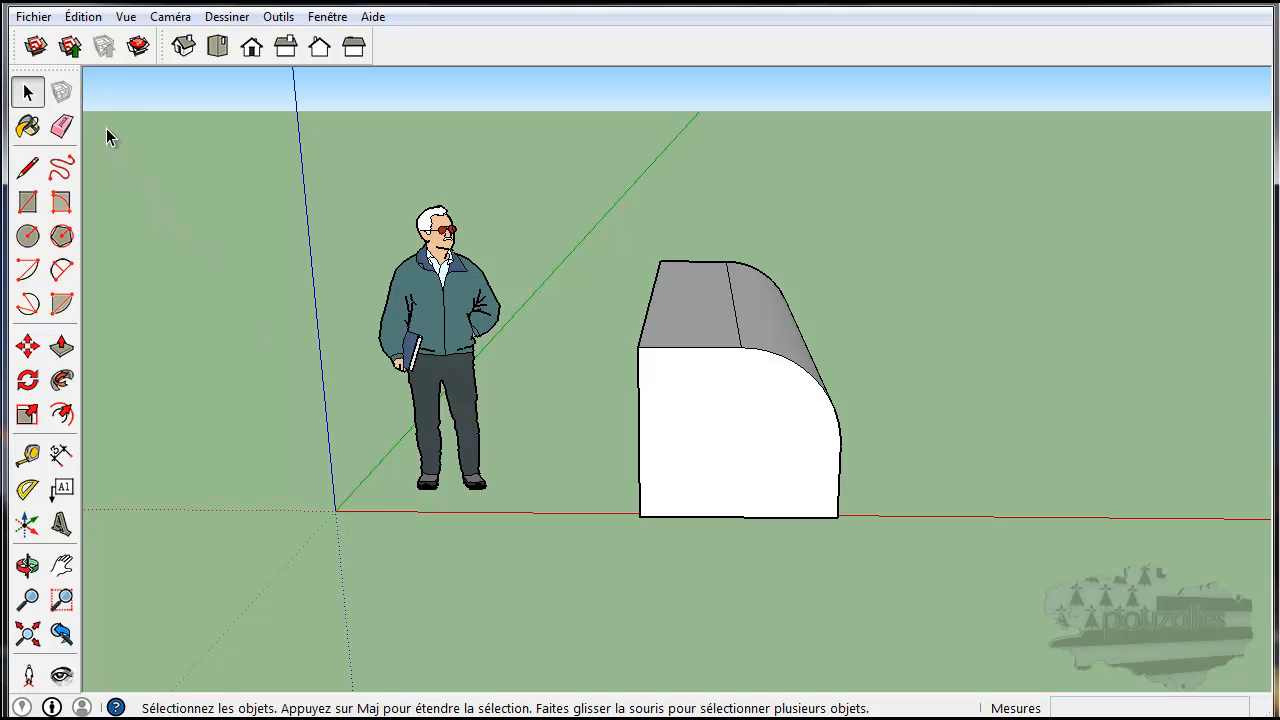
# Step: Attach a leader text with the default component name to the top of the standing figure's head, and return to the Select tool
pyautogui.moveTo(104, 106)
pyautogui.mouseDown()
pyautogui.moveTo(120, 460)
pyautogui.moveTo(197, 550)
pyautogui.moveTo(278, 556)
pyautogui.mouseUp()
pyautogui.click(61, 488)
pyautogui.click(437, 207)
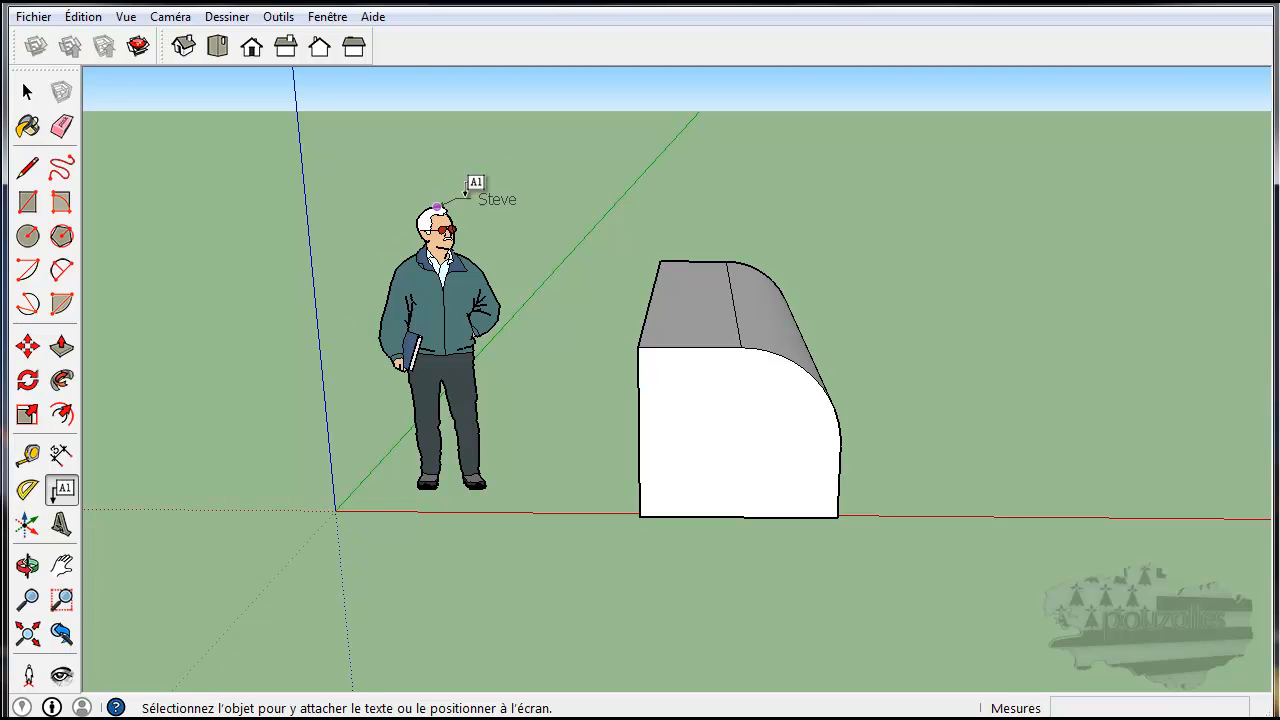
pyautogui.click(531, 172)
pyautogui.click(560, 269)
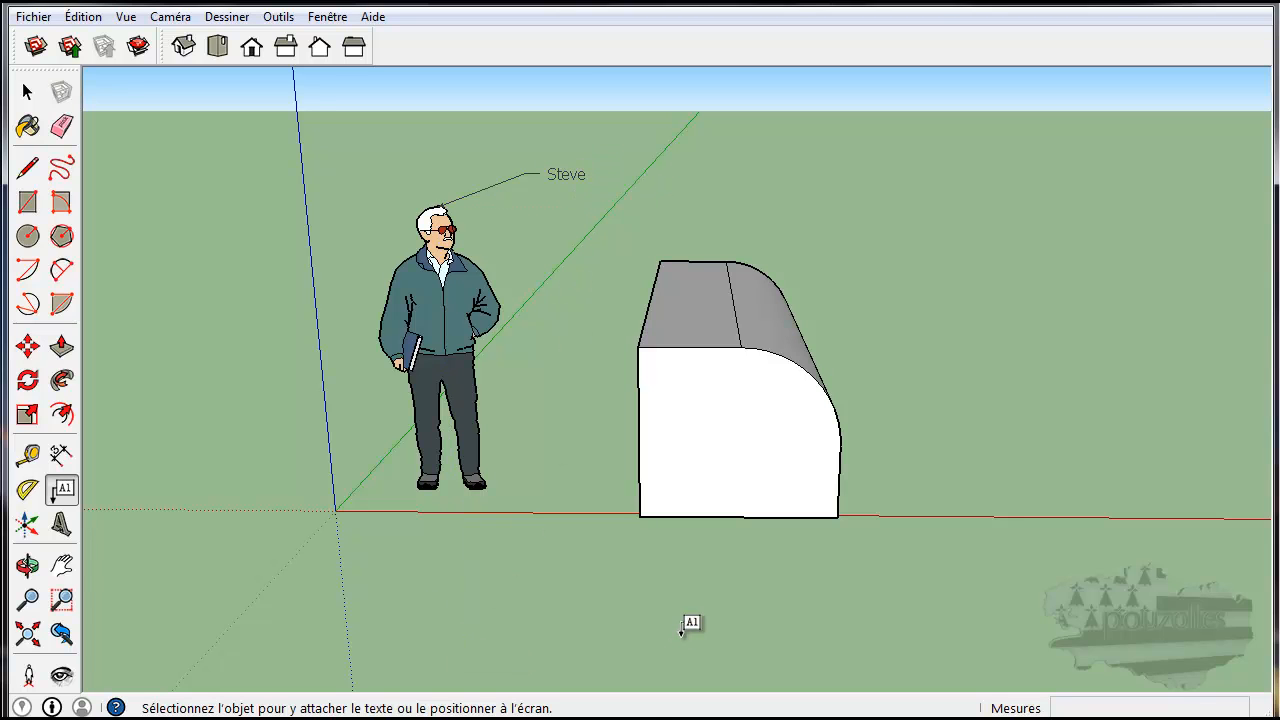
pyautogui.click(27, 91)
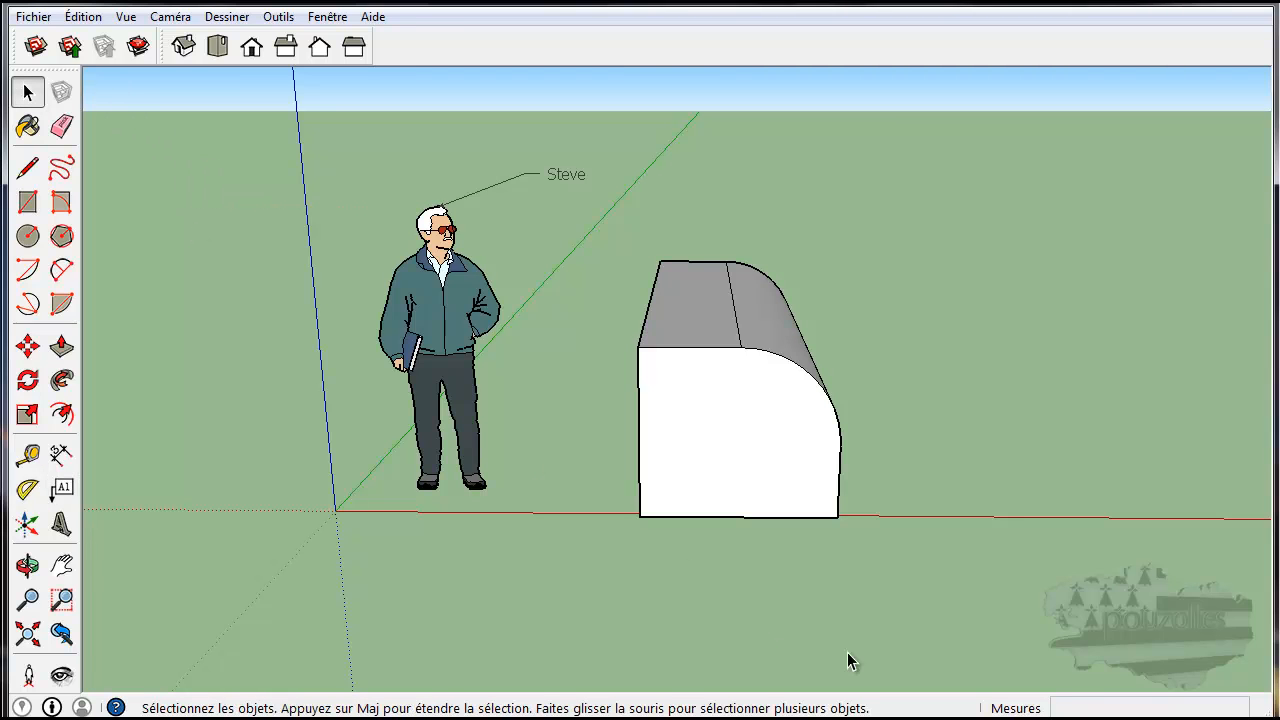